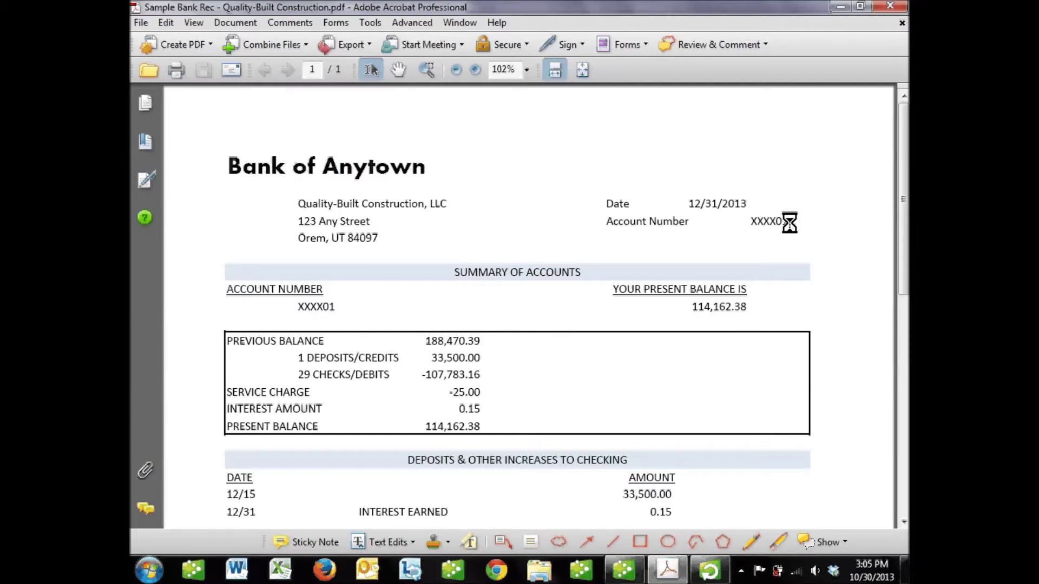
Review the bank statement, then switch to the Sample Quality-Built Construction Home page in QuickBooks.
scroll(825, 292, down, 3)
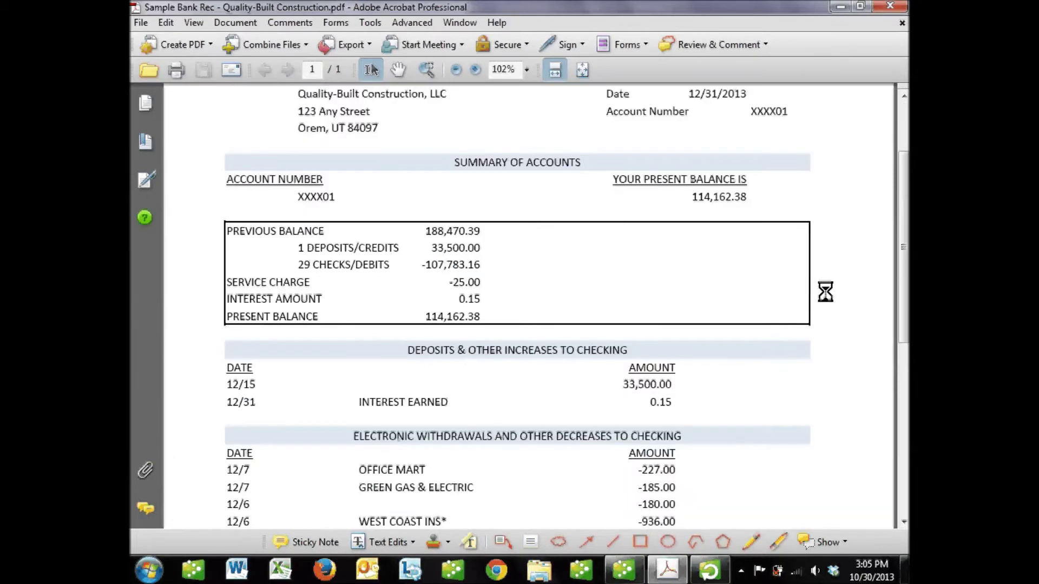
scroll(825, 293, up, 3)
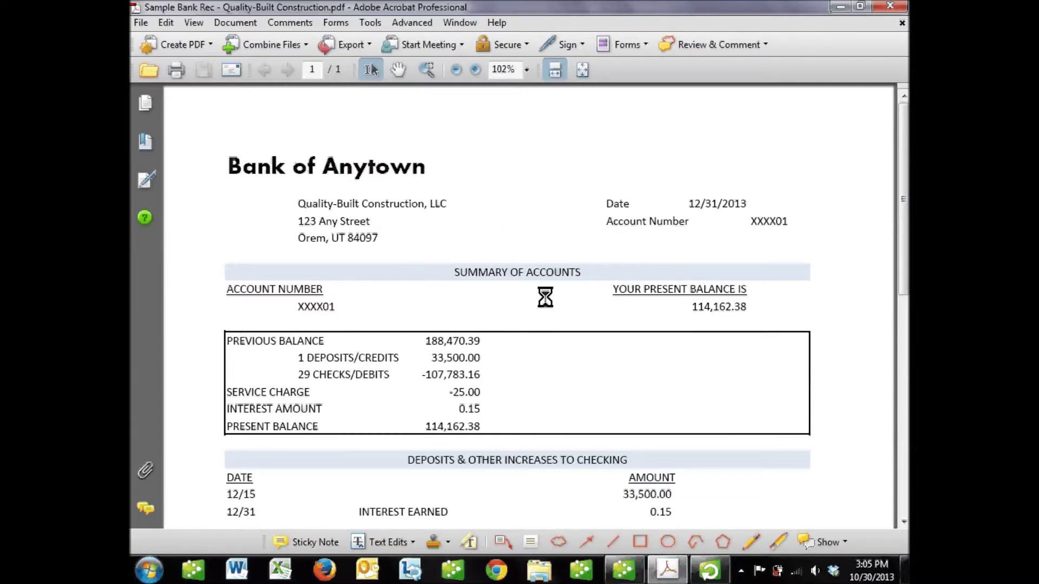
scroll(542, 297, down, 2)
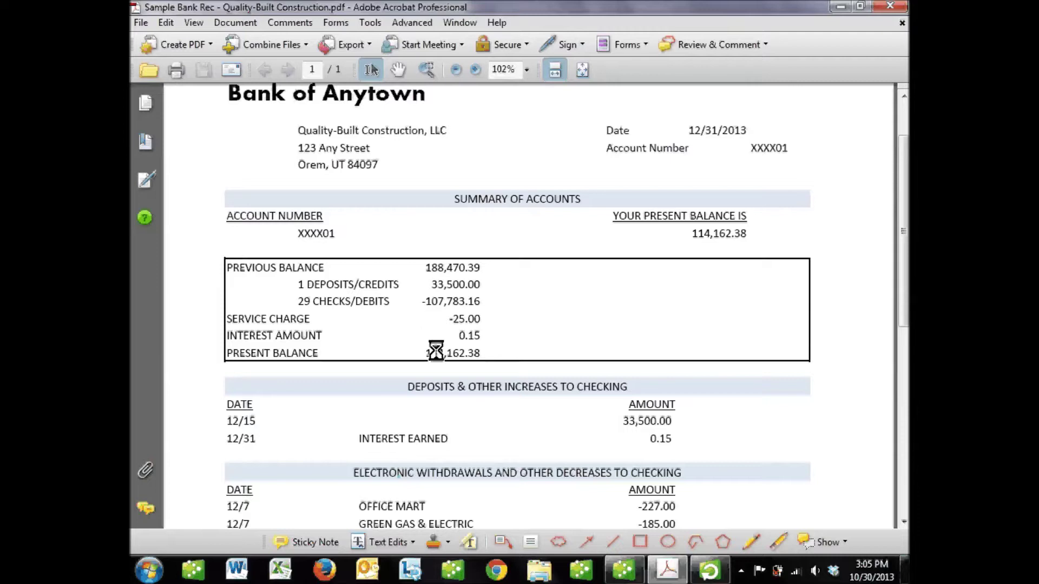
scroll(465, 314, down, 1)
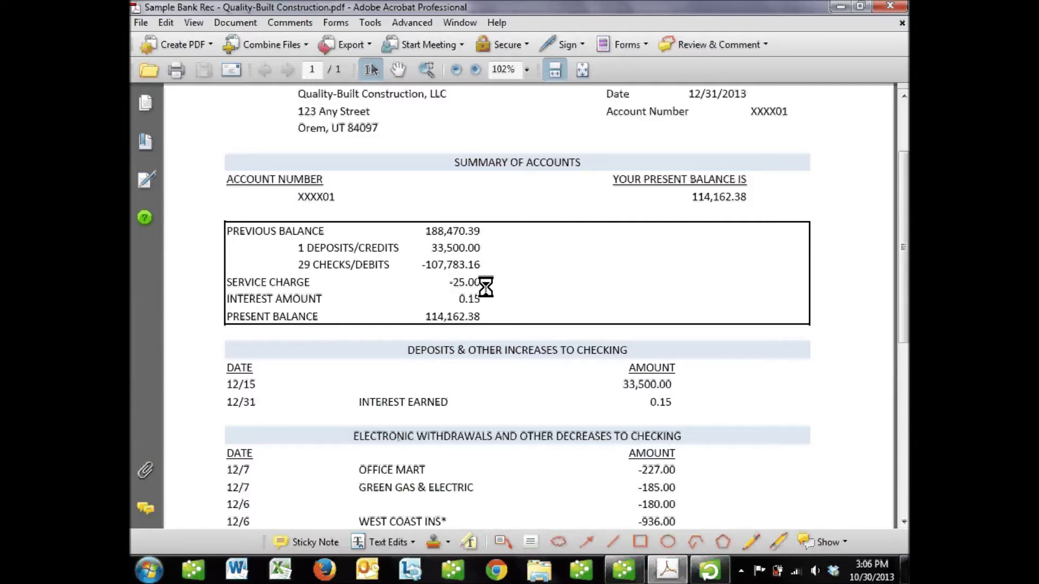
scroll(481, 287, down, 1)
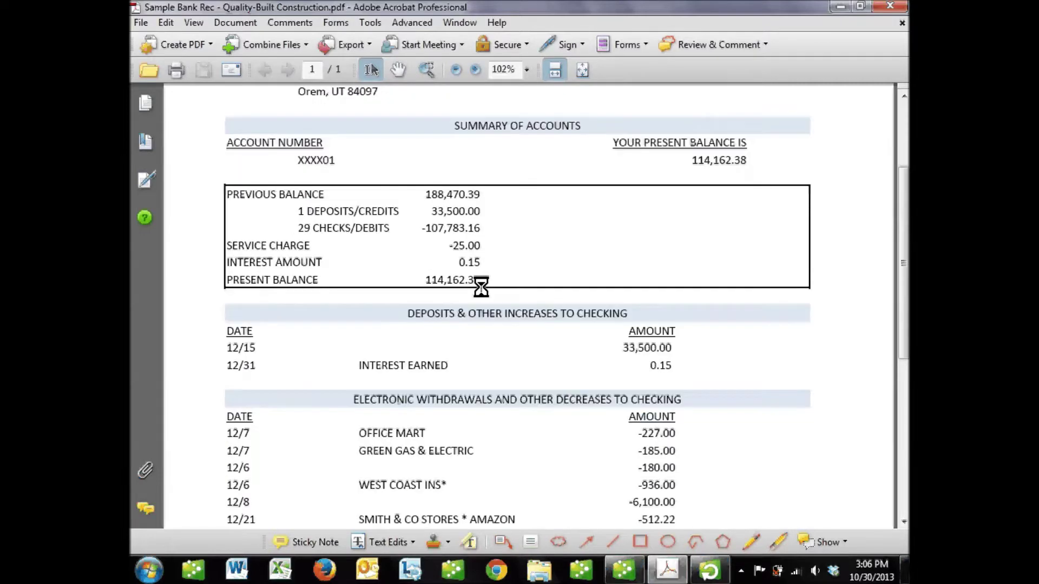
scroll(521, 277, down, 1)
scroll(521, 278, down, 1)
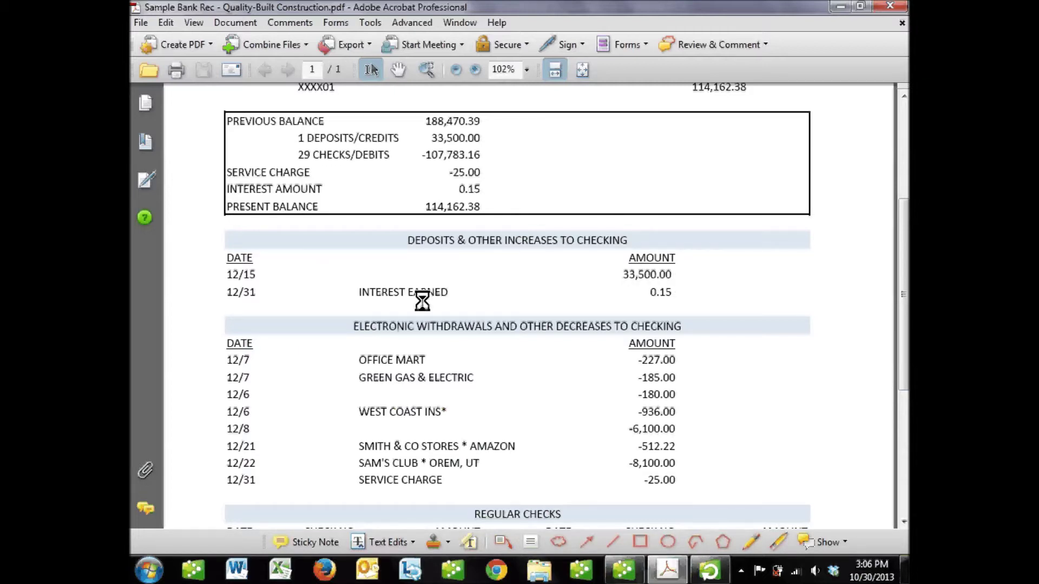
scroll(629, 327, down, 2)
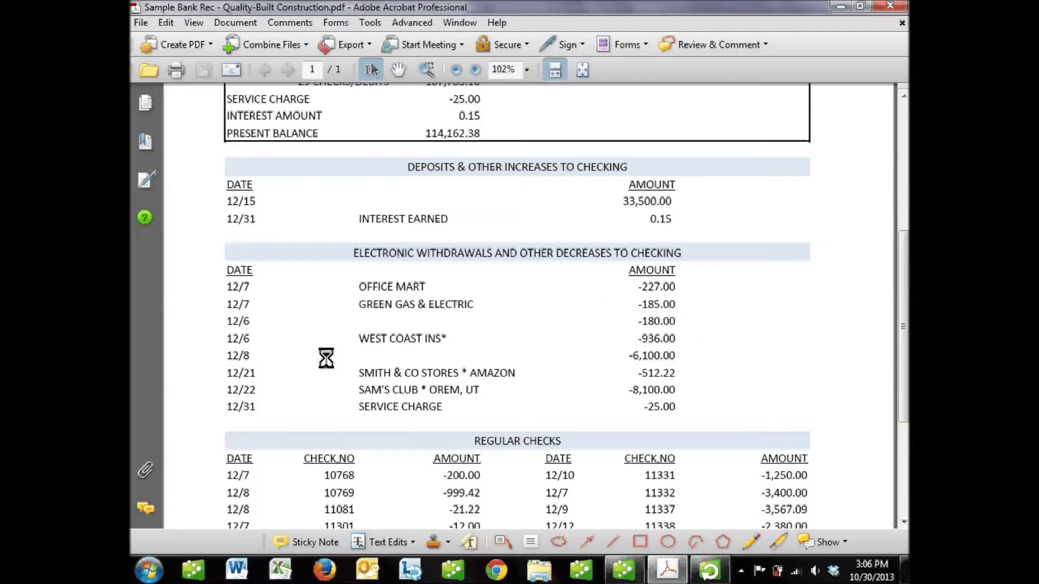
scroll(652, 358, down, 1)
scroll(653, 360, down, 1)
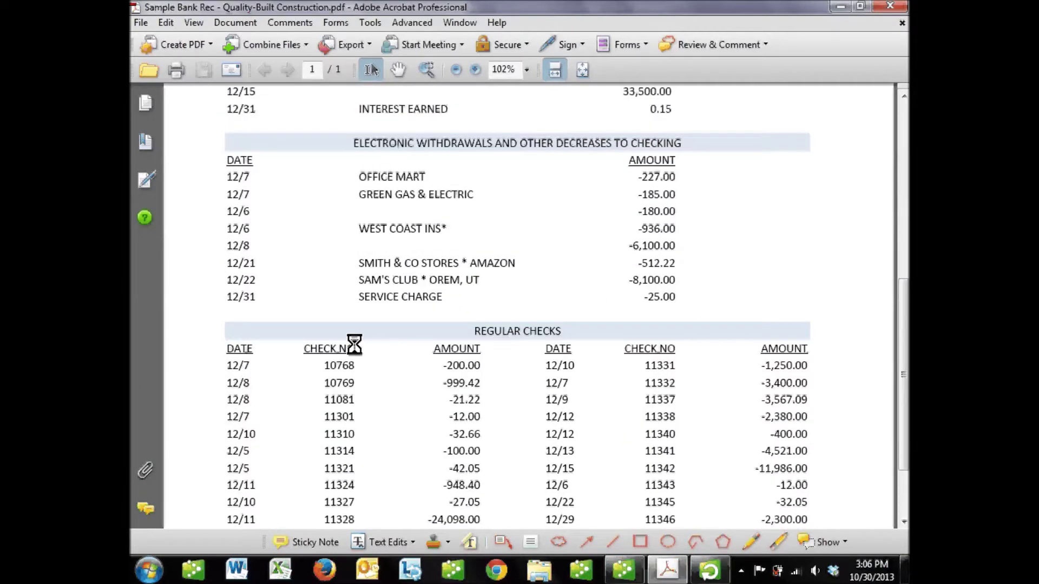
scroll(354, 345, down, 3)
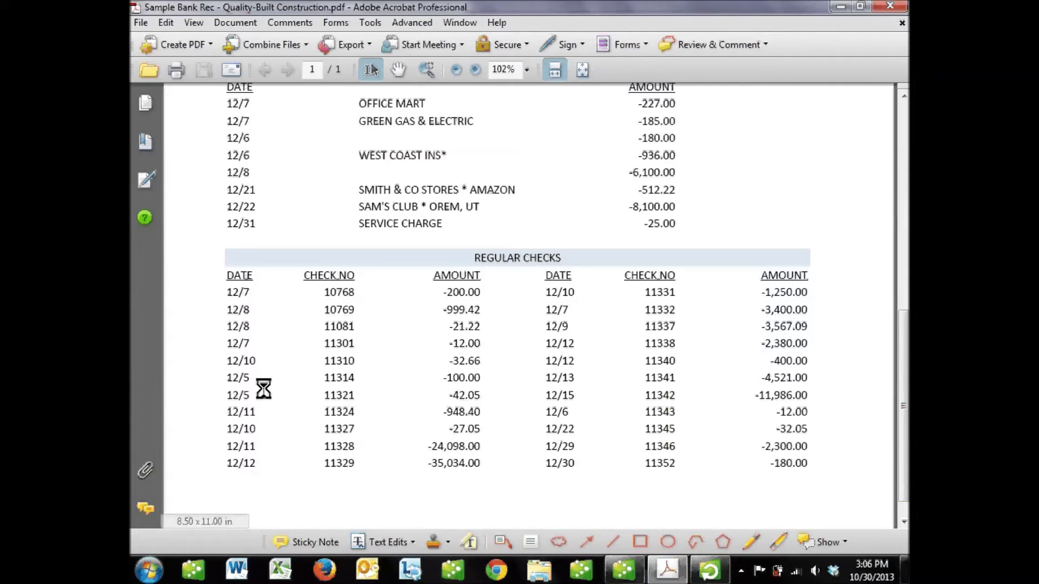
scroll(604, 325, up, 10)
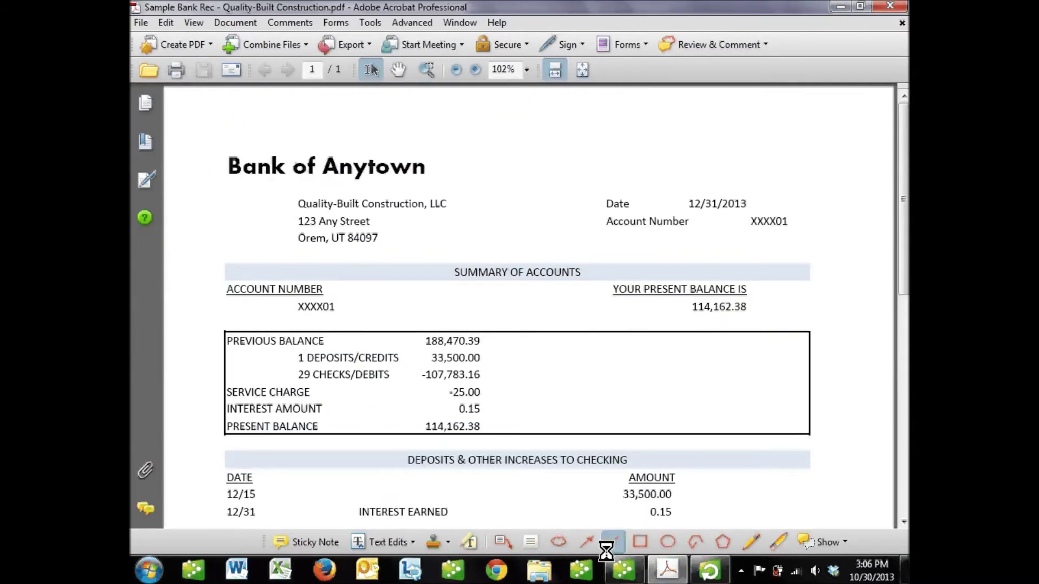
mouse_move(620, 568)
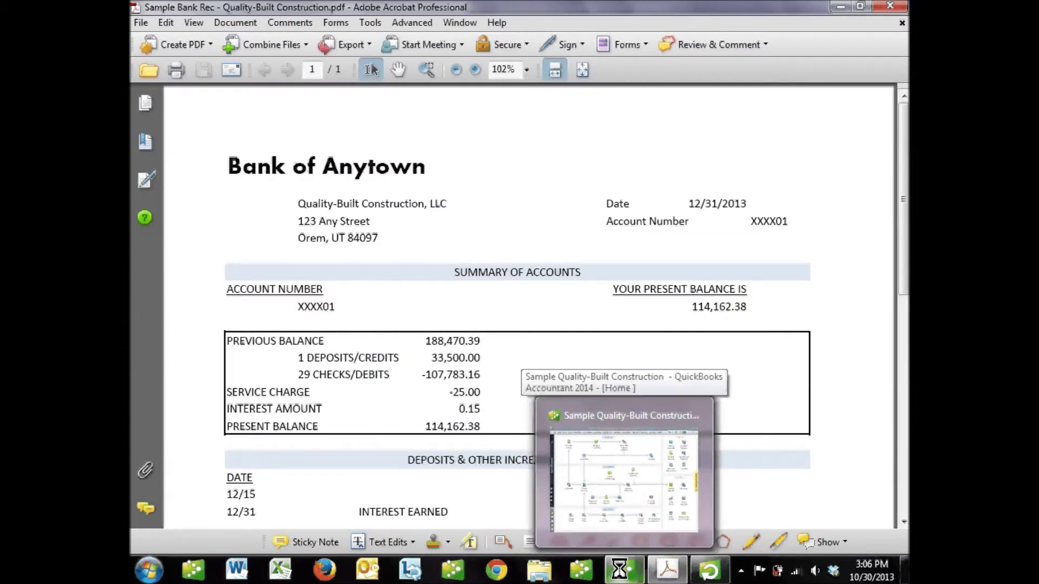
click(624, 477)
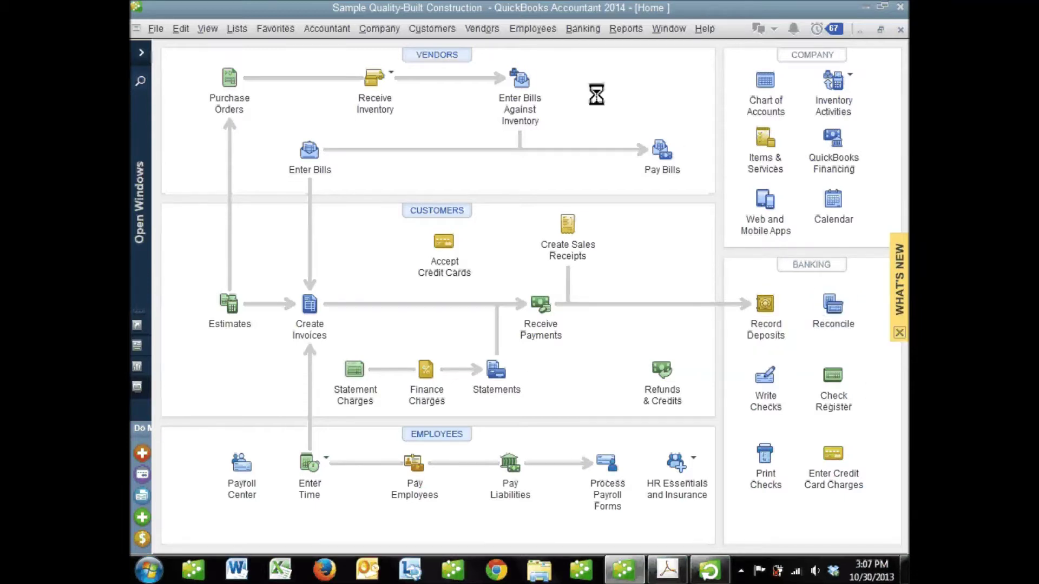
Start Banking > Reconcile for 1110 Bank of Anytown - Checking and pull up the statement PDF.
click(582, 28)
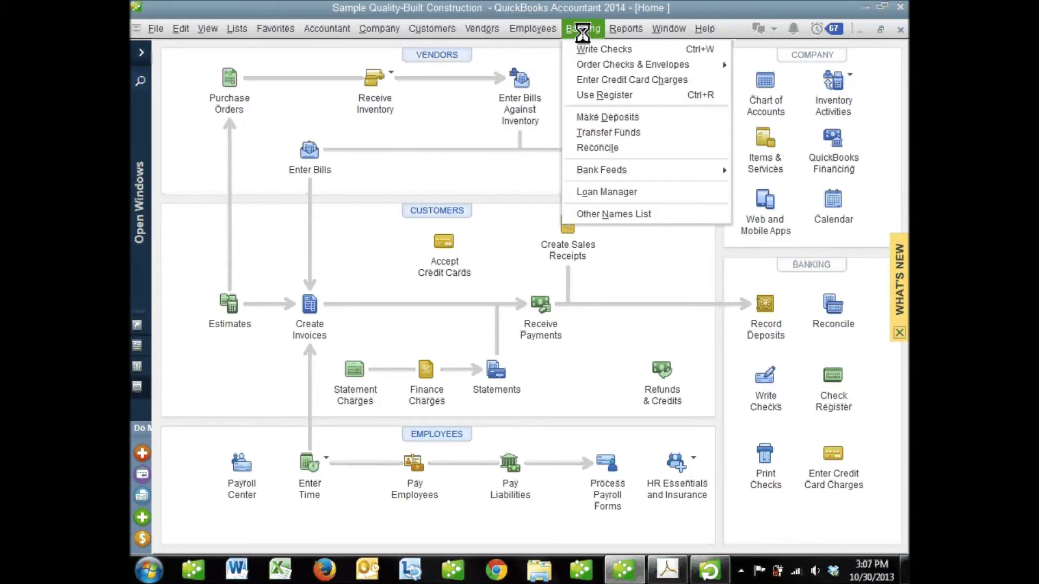
click(597, 146)
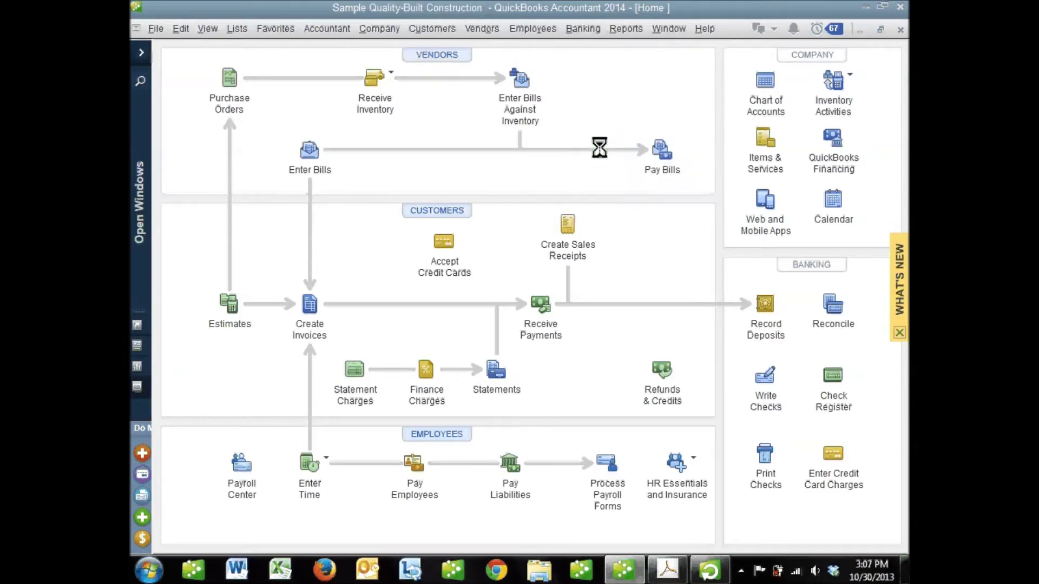
drag(591, 93, 607, 88)
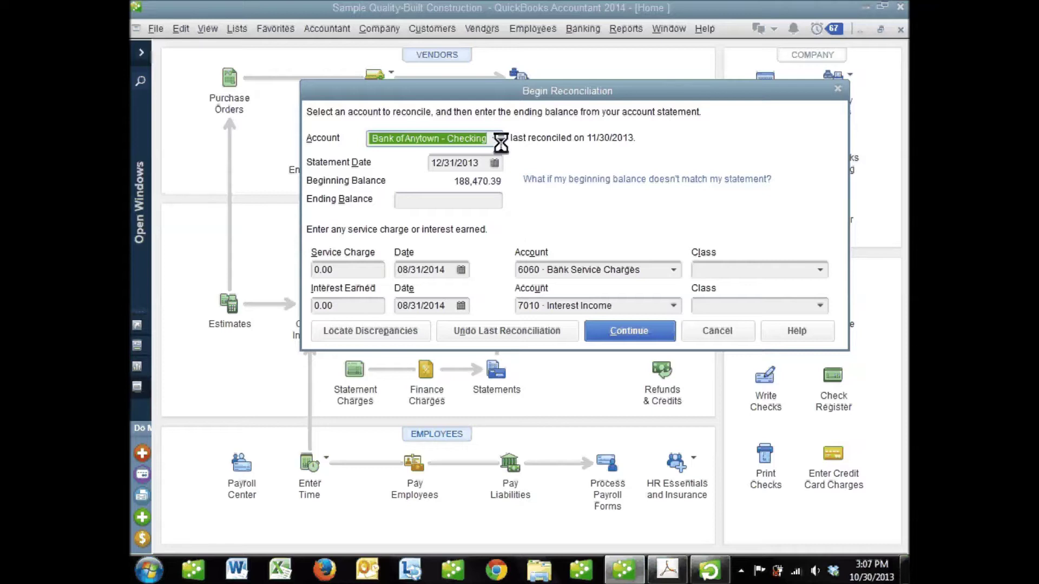
click(498, 140)
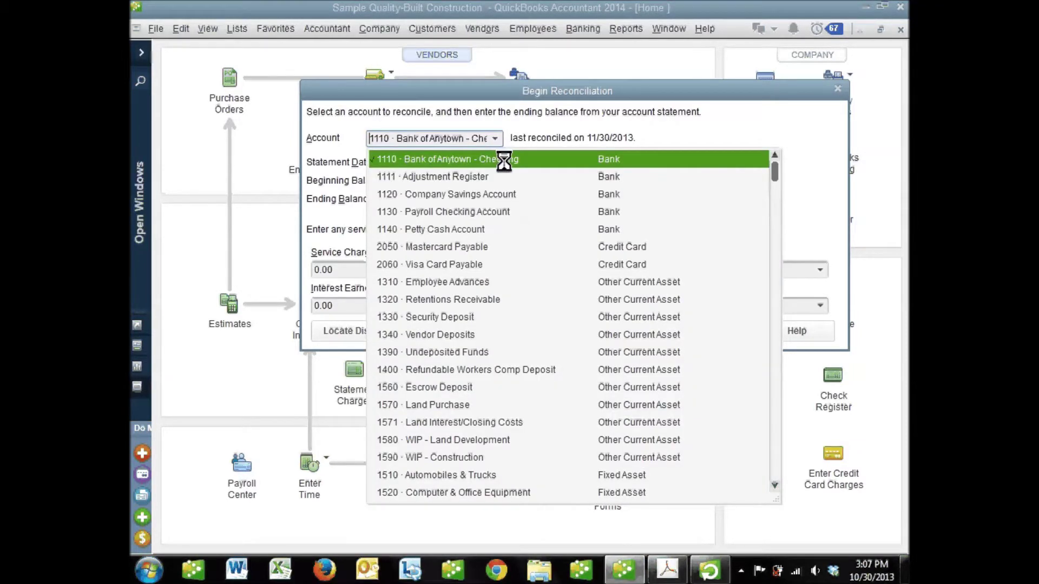
click(506, 160)
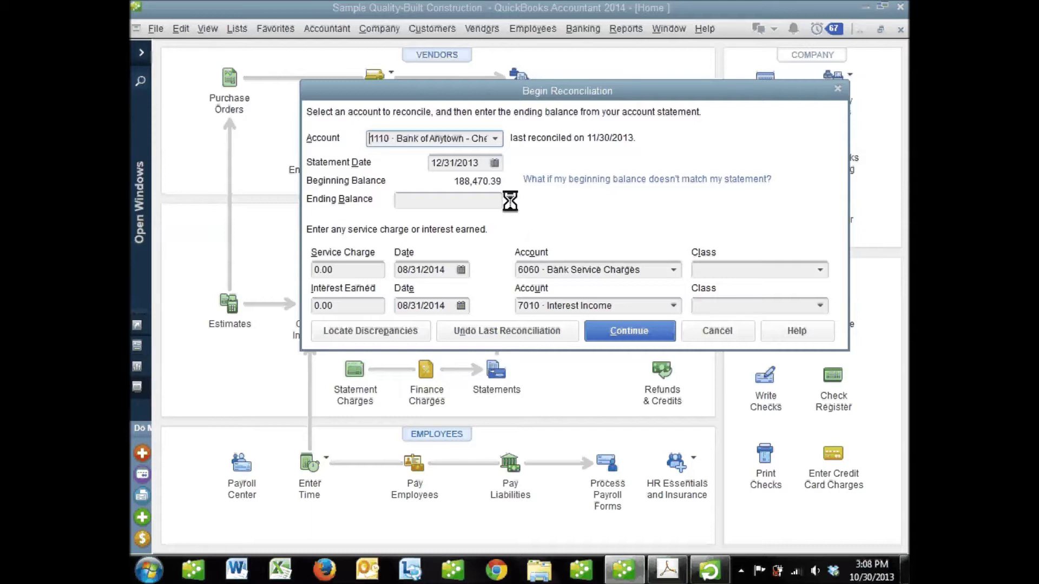
click(492, 202)
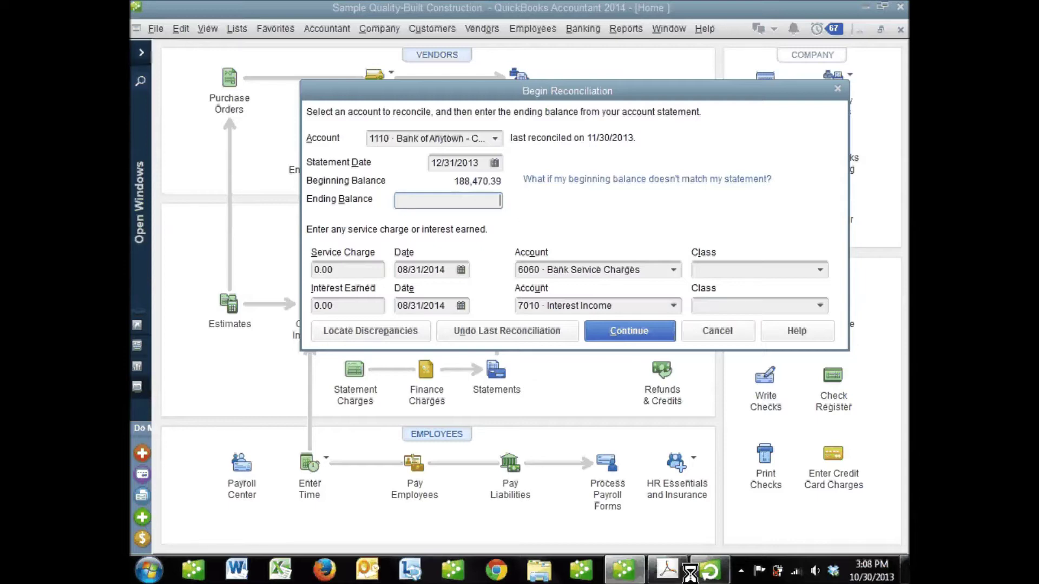
click(661, 572)
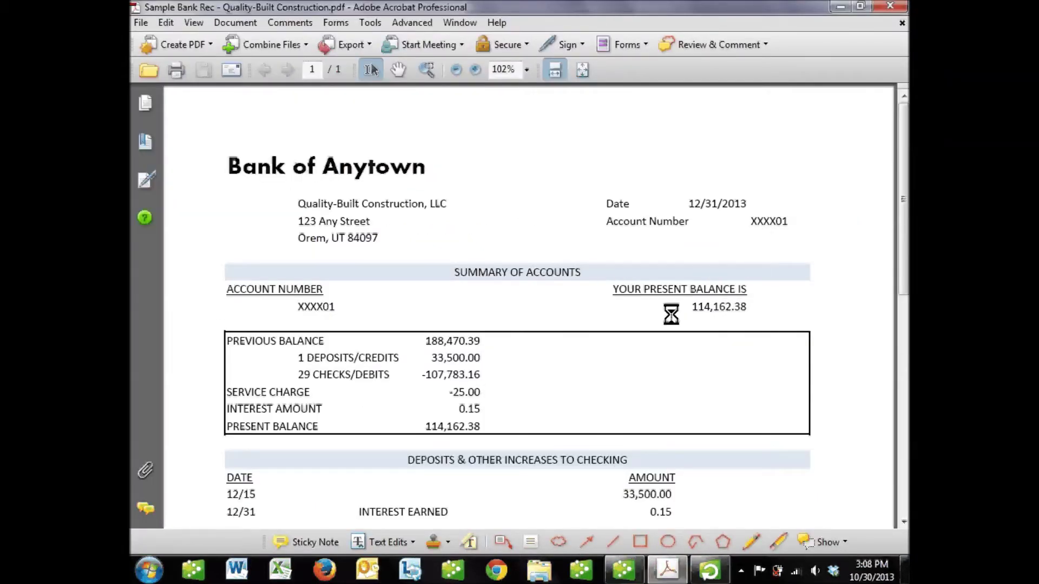
Enter 114,162.38 as the ending balance, keeping service charge and interest earned at 0.00.
click(624, 570)
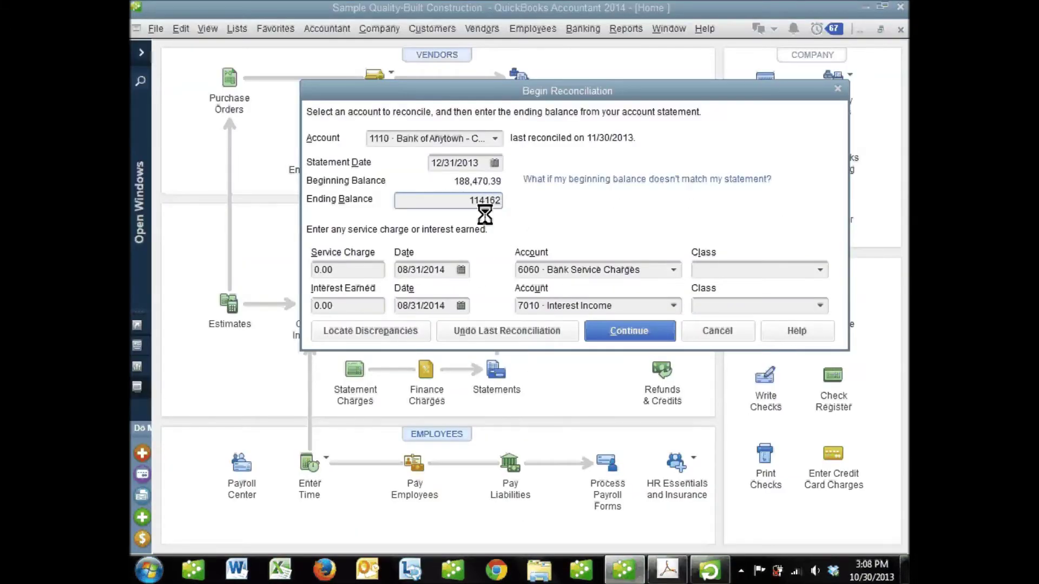
text(114,162.38)
key(Tab)
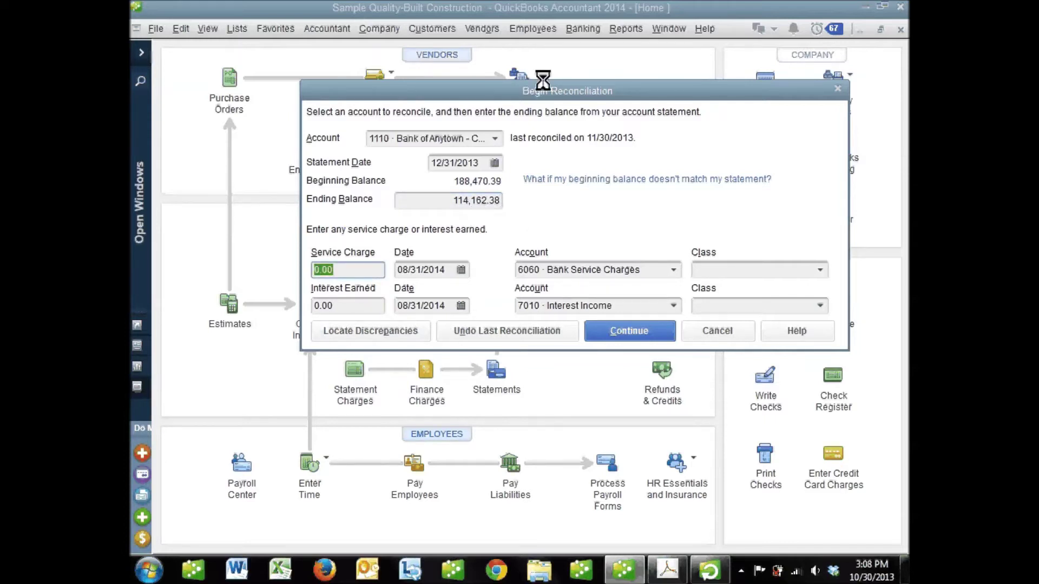
drag(551, 87, 523, 91)
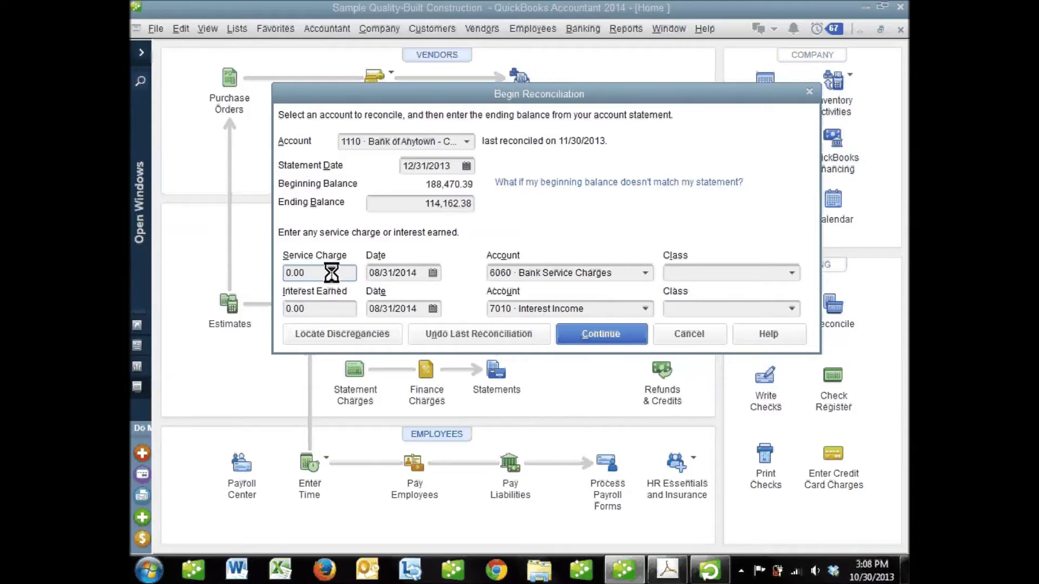
click(319, 308)
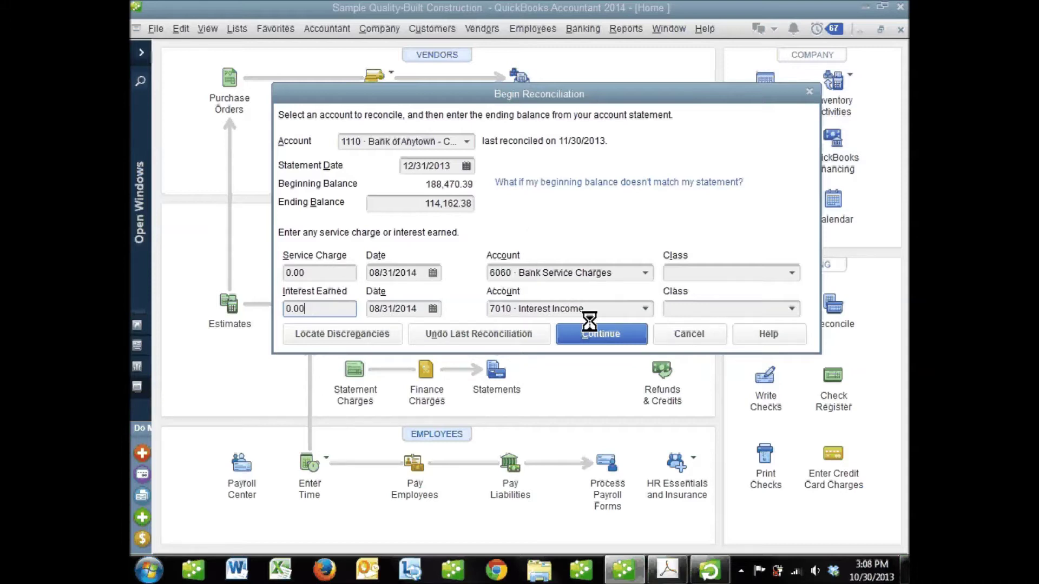
click(459, 204)
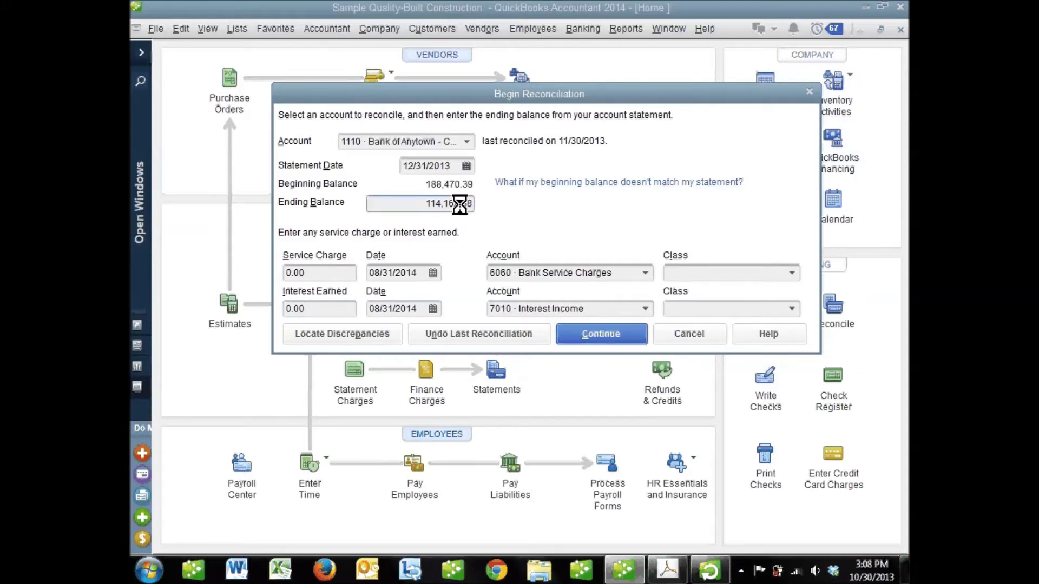
Continue to the Reconcile window, review the checks list, then scroll the bank statement PDF.
click(624, 334)
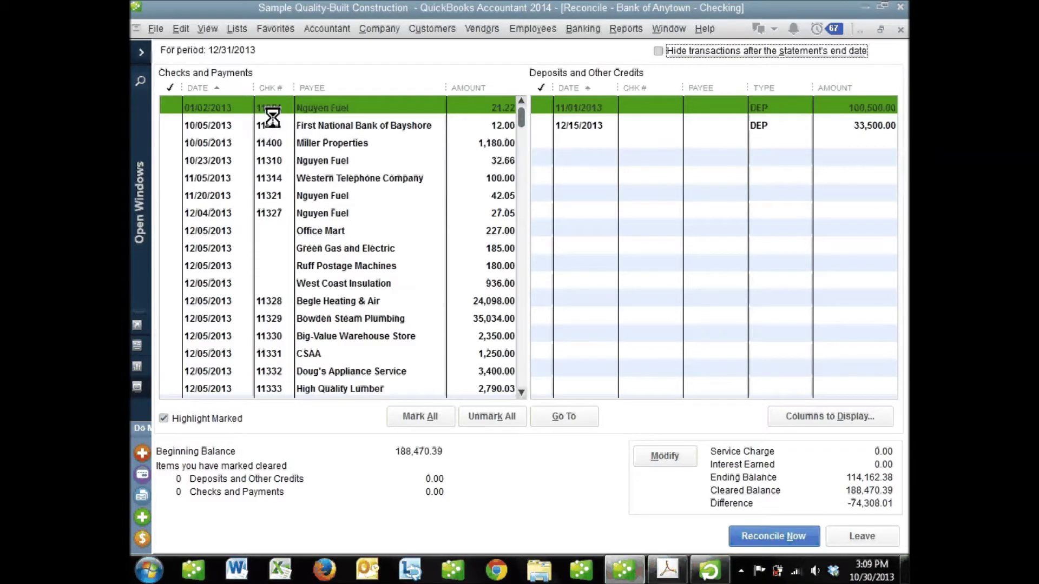
scroll(269, 145, down, 3)
scroll(267, 157, down, 3)
scroll(265, 162, up, 7)
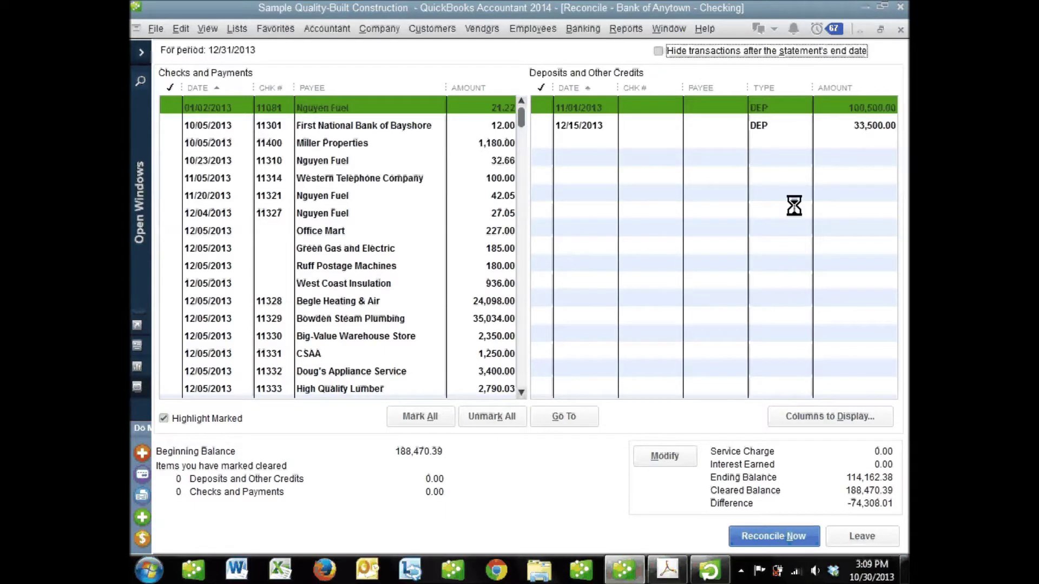
click(666, 568)
scroll(431, 282, down, 3)
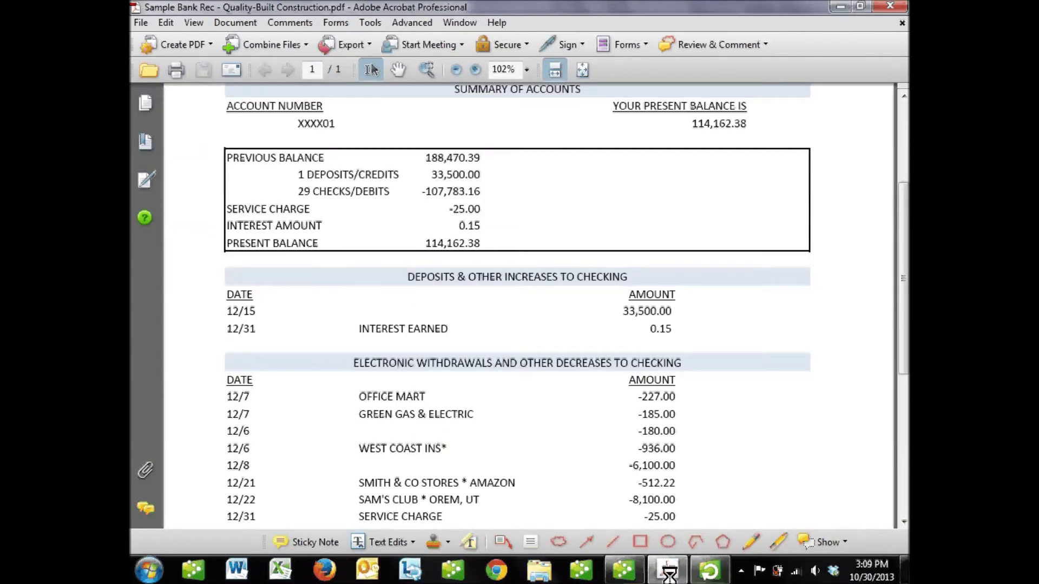
Compare with the statement and clear the 12/15/2013 33,500.00 deposit in the Reconcile window.
click(624, 568)
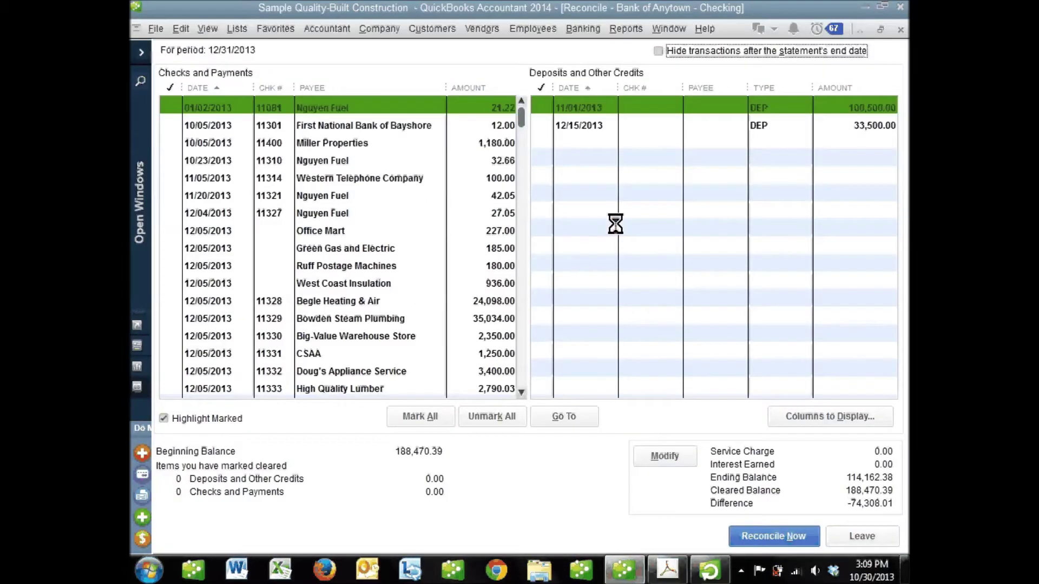
click(667, 569)
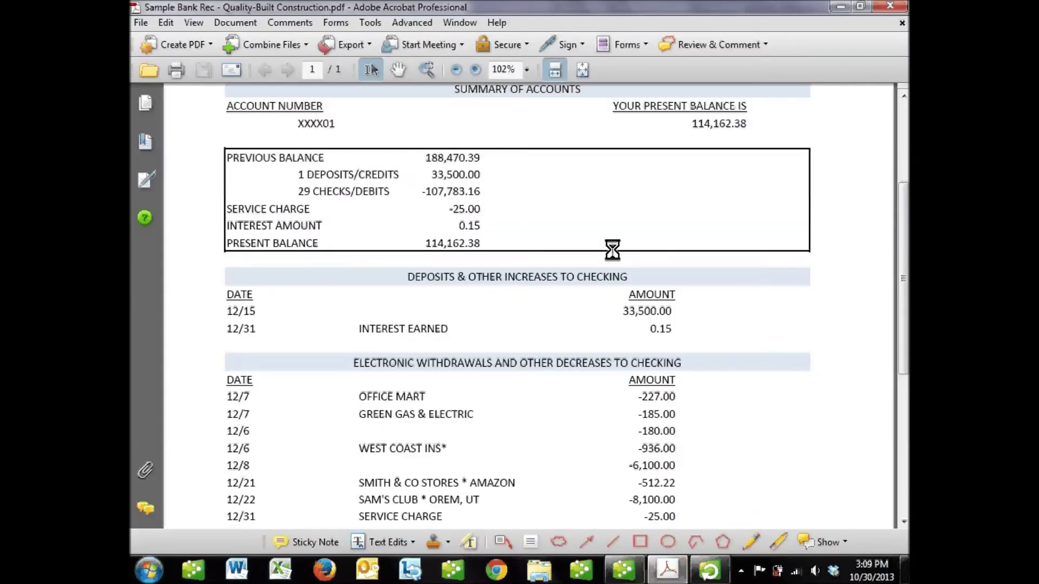
scroll(642, 221, up, 1)
scroll(643, 220, down, 1)
click(623, 570)
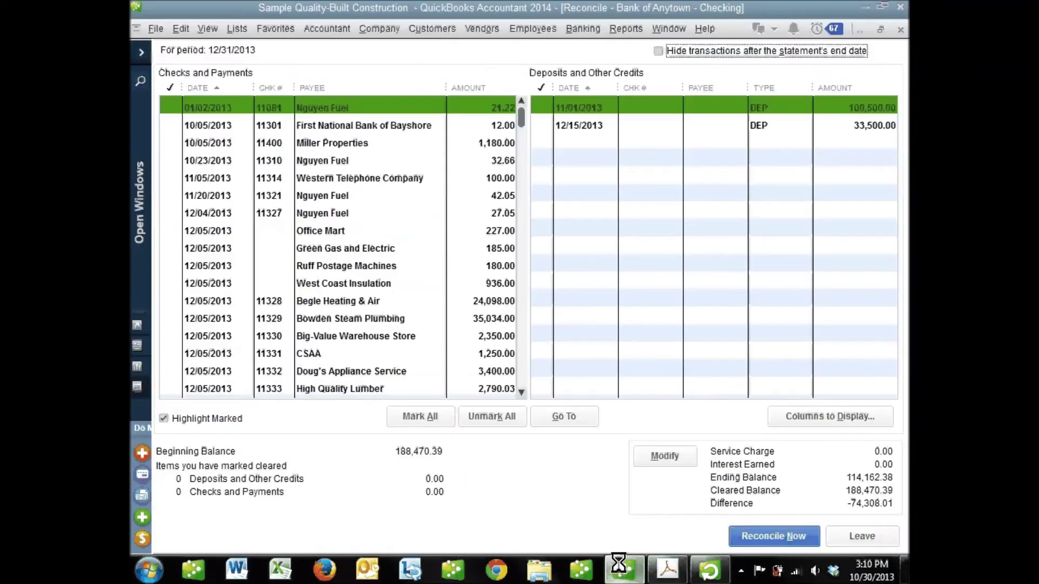
click(545, 125)
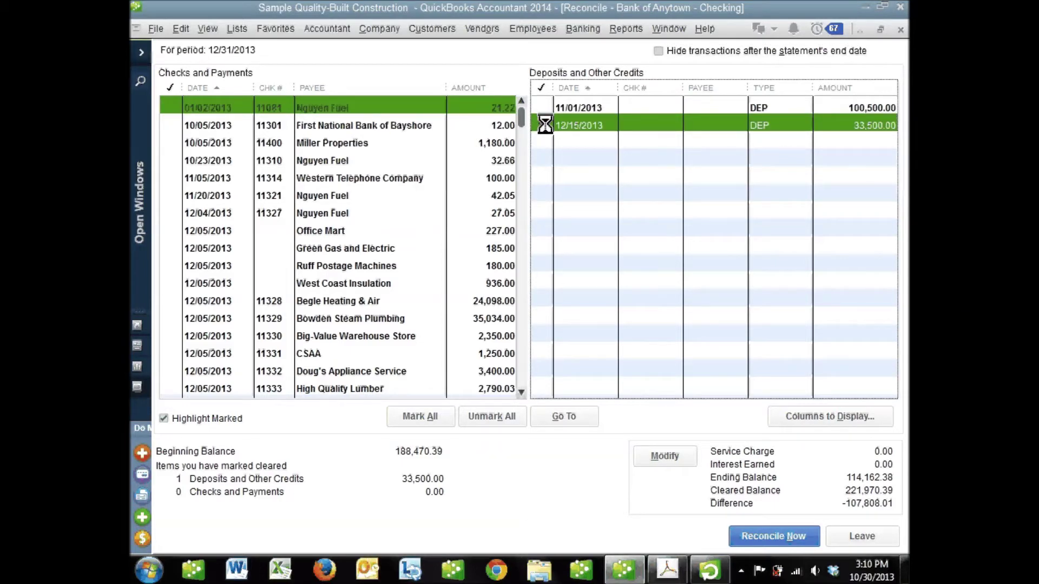
Stamp a check mark beside the 33,500.00 deposit on the bank statement PDF.
click(668, 569)
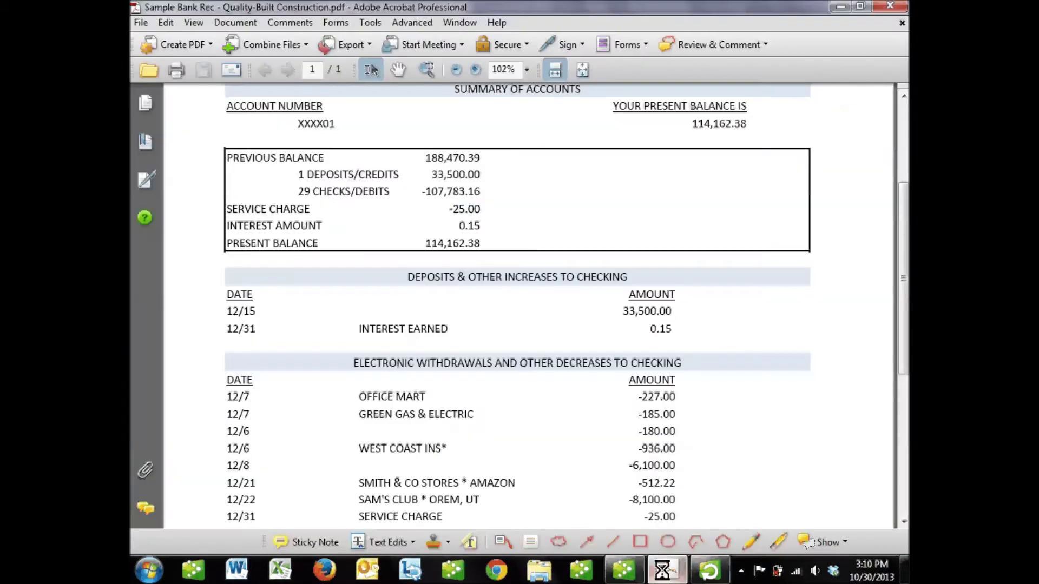
click(448, 542)
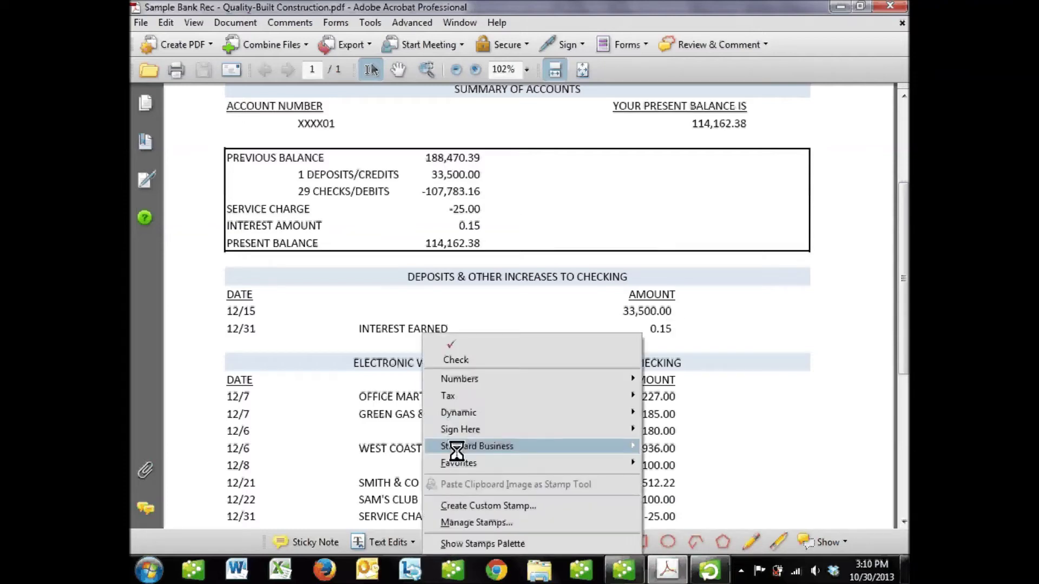
click(466, 358)
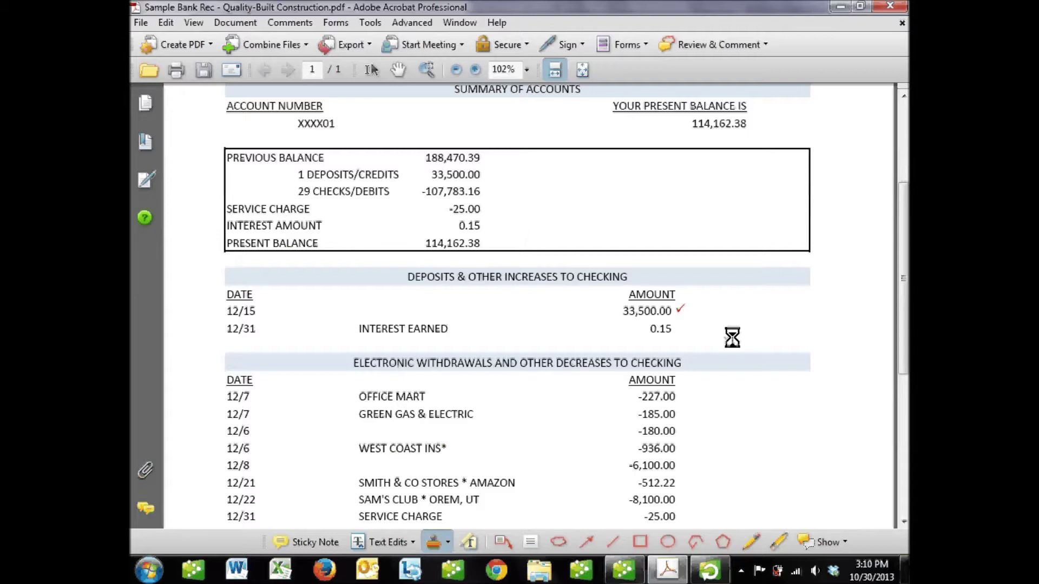
click(399, 69)
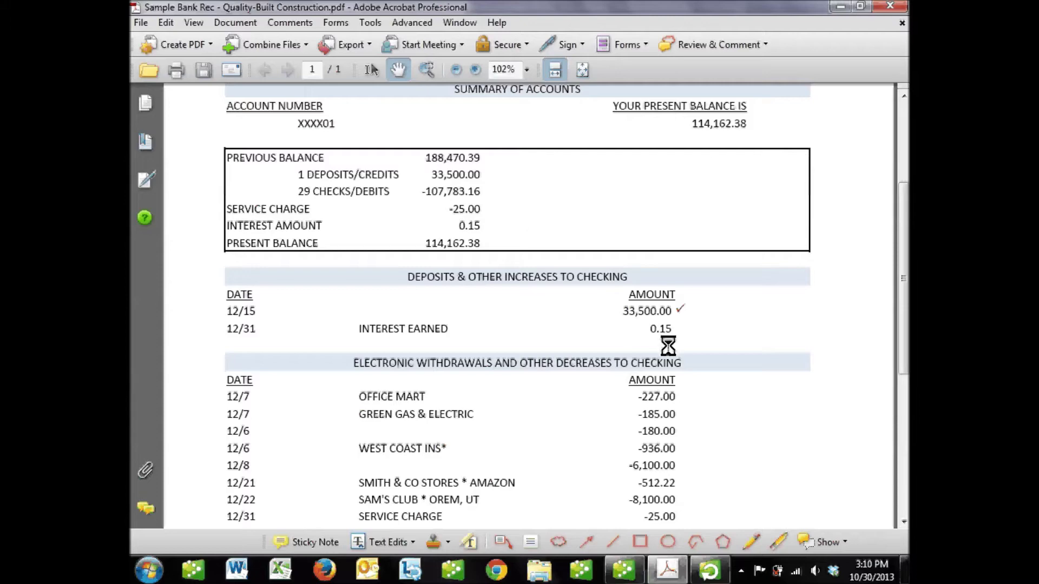
Modify the reconciliation to add 0.15 interest earned posted to 7010 · Interest Income.
click(624, 570)
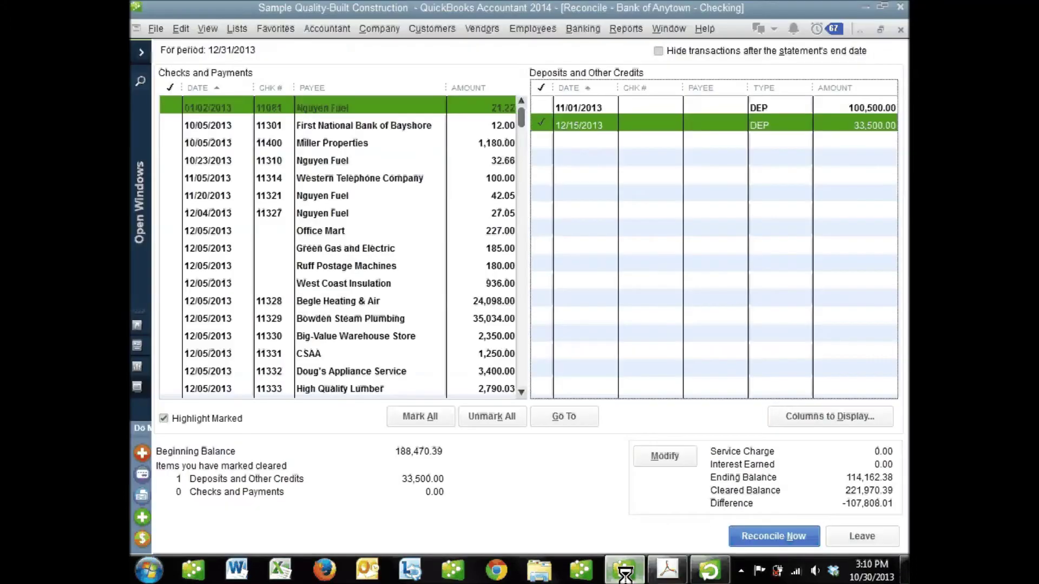
click(671, 455)
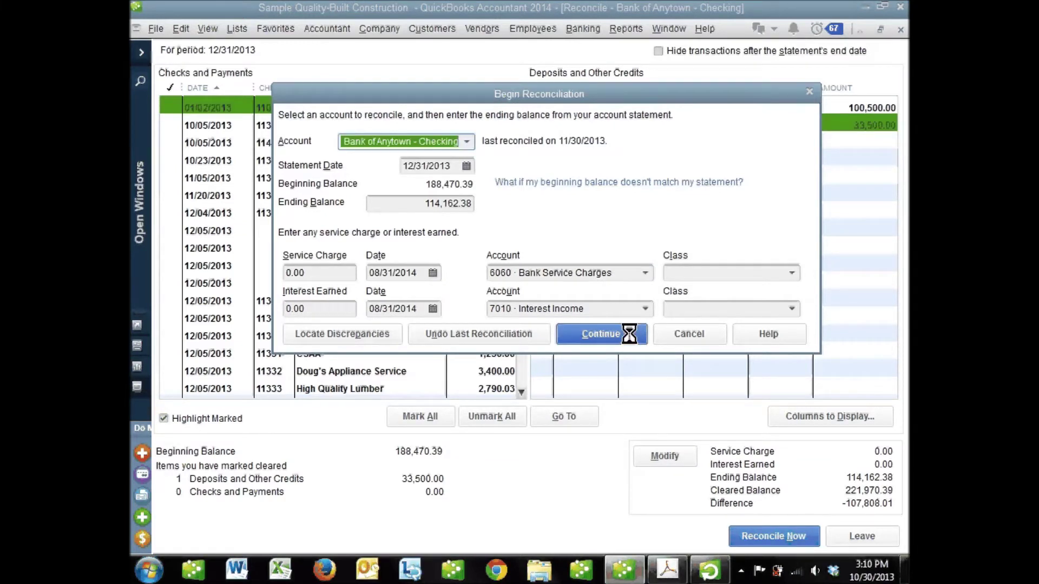
click(689, 334)
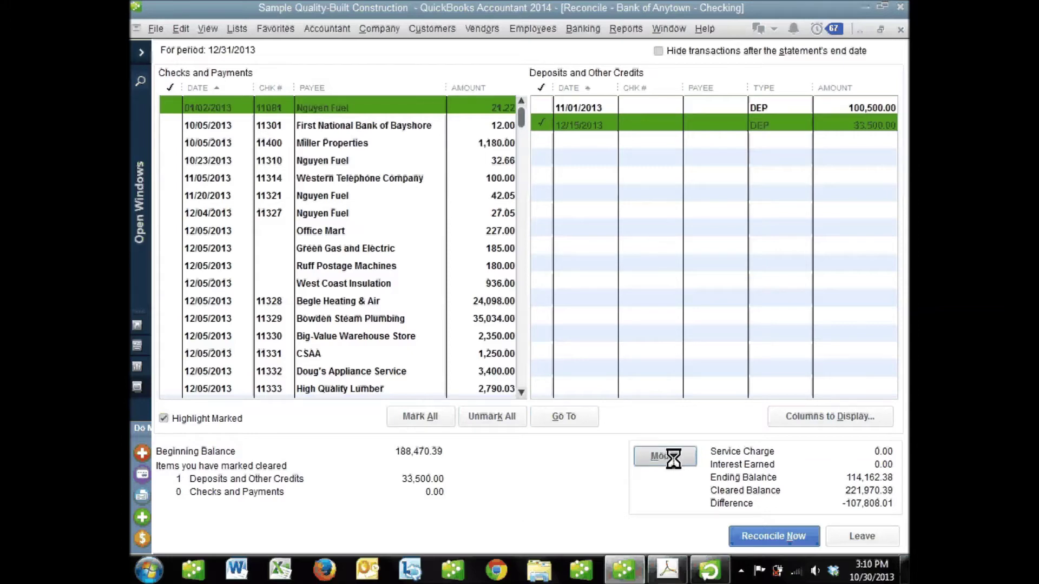
click(671, 457)
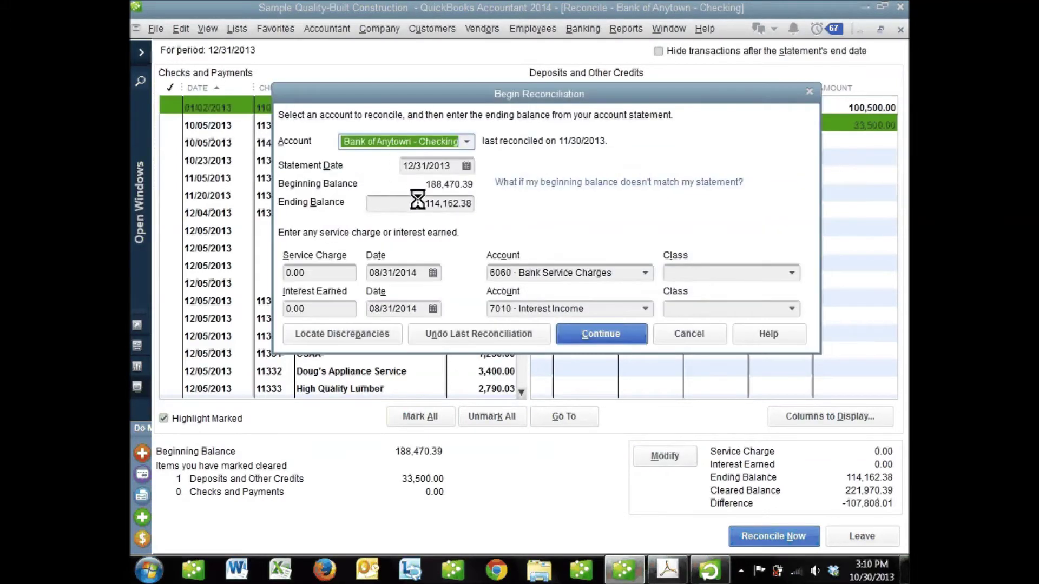
click(323, 307)
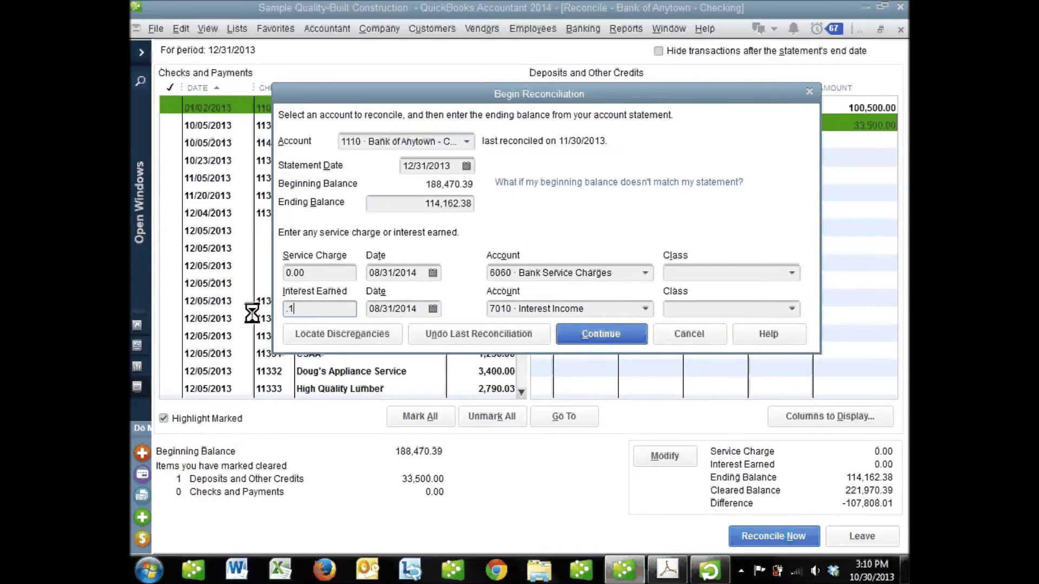
key(Tab)
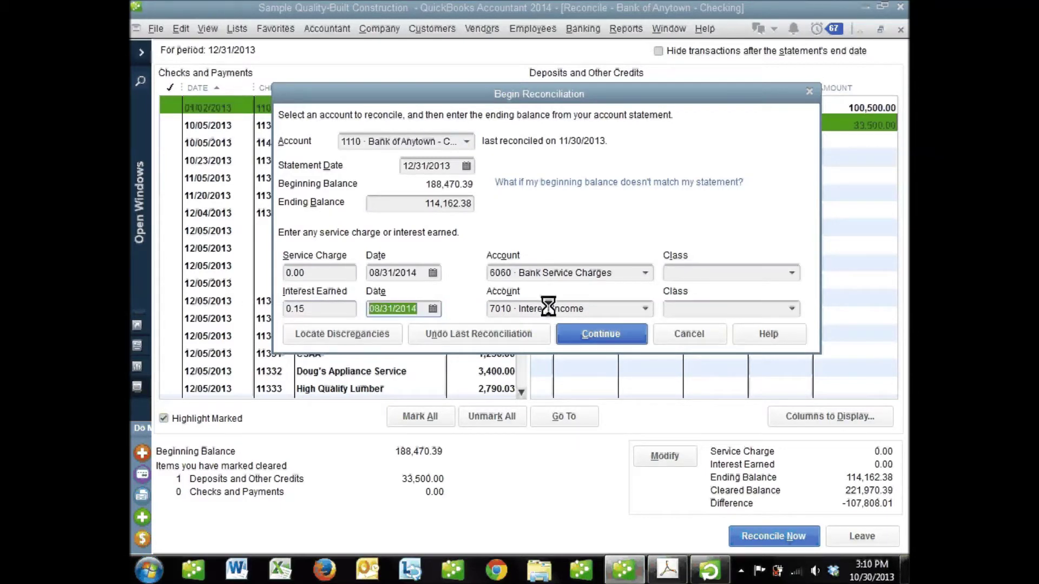
click(587, 309)
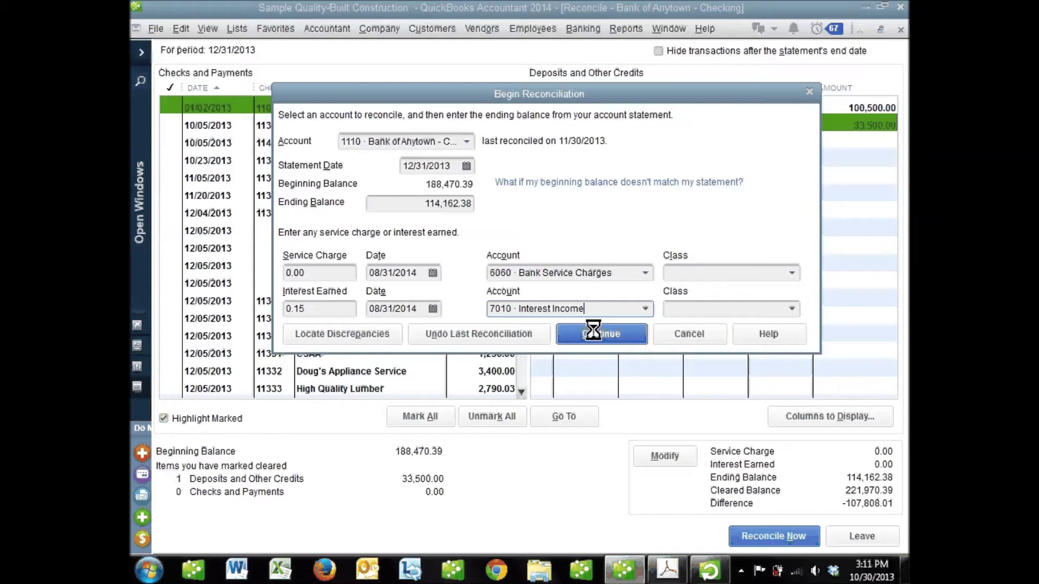
click(593, 334)
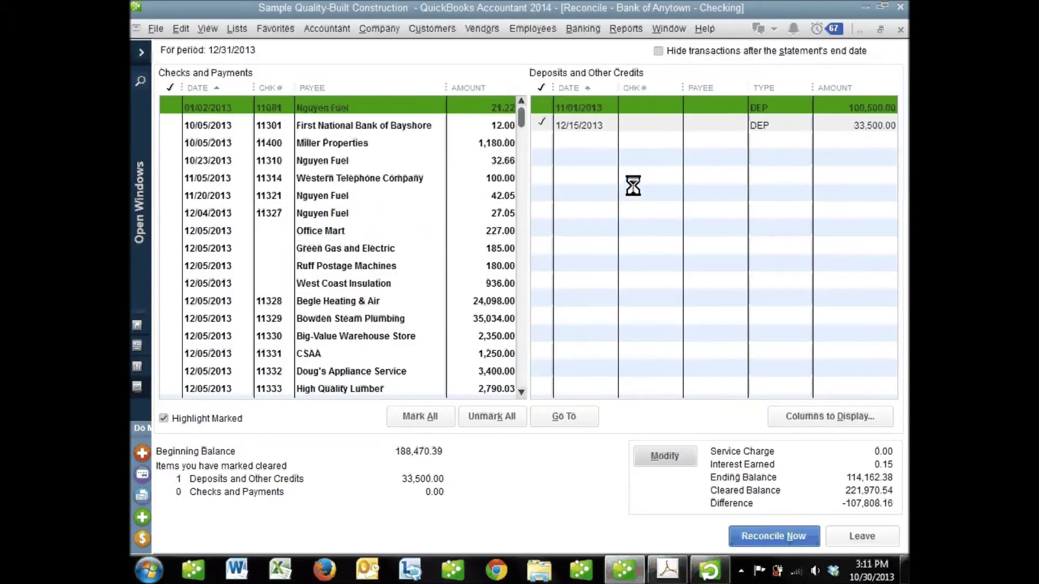
Check-stamp the 0.15 interest line on the statement and scan the remaining entries.
click(668, 570)
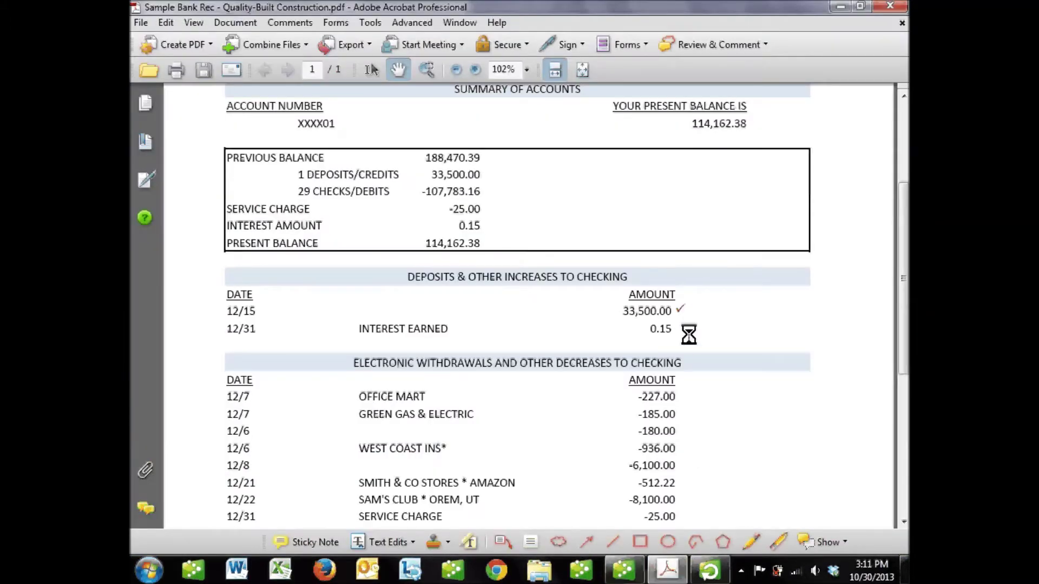
click(447, 542)
click(452, 349)
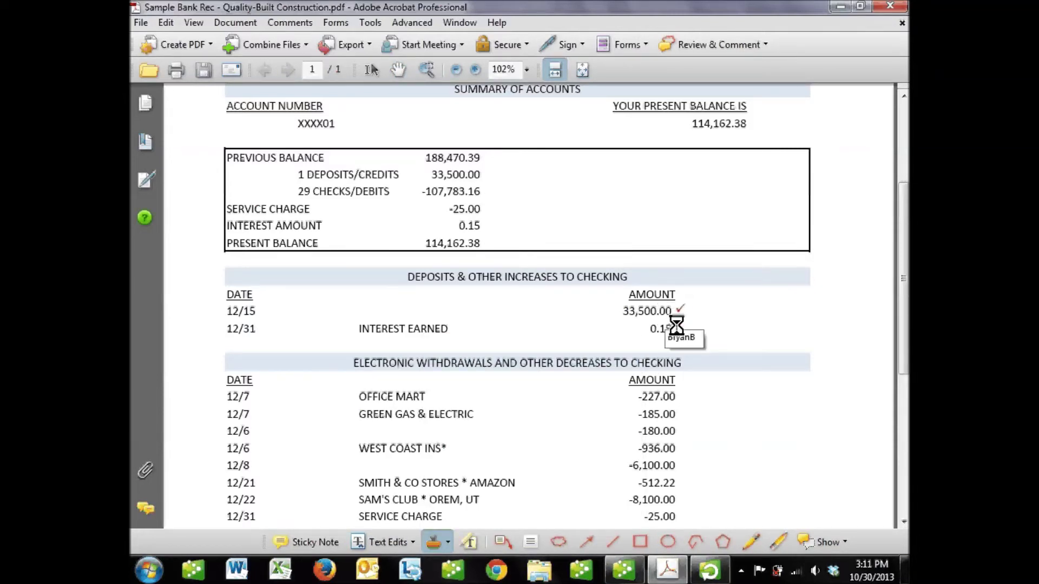
click(685, 328)
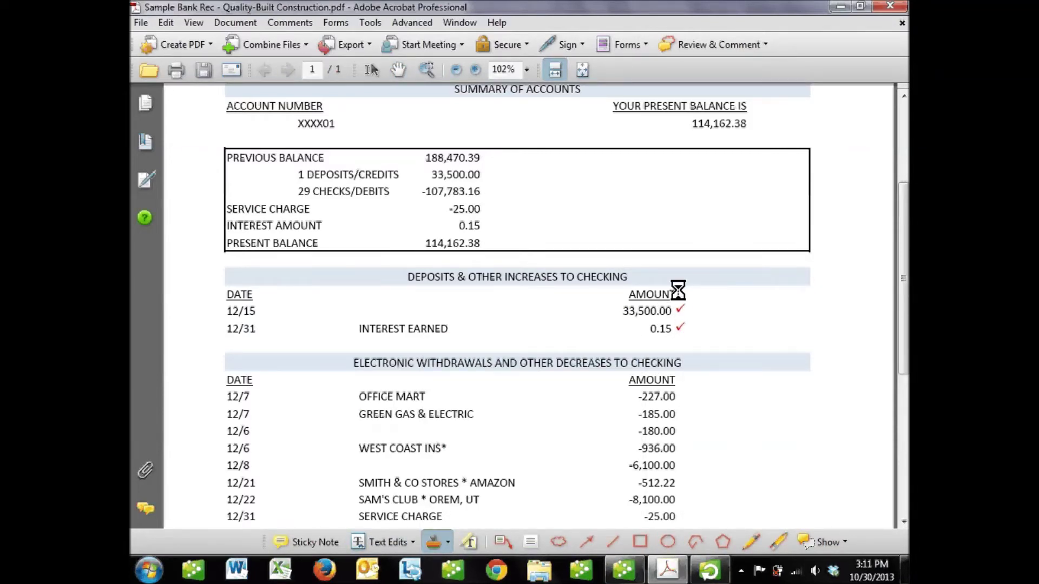
scroll(678, 291, down, 3)
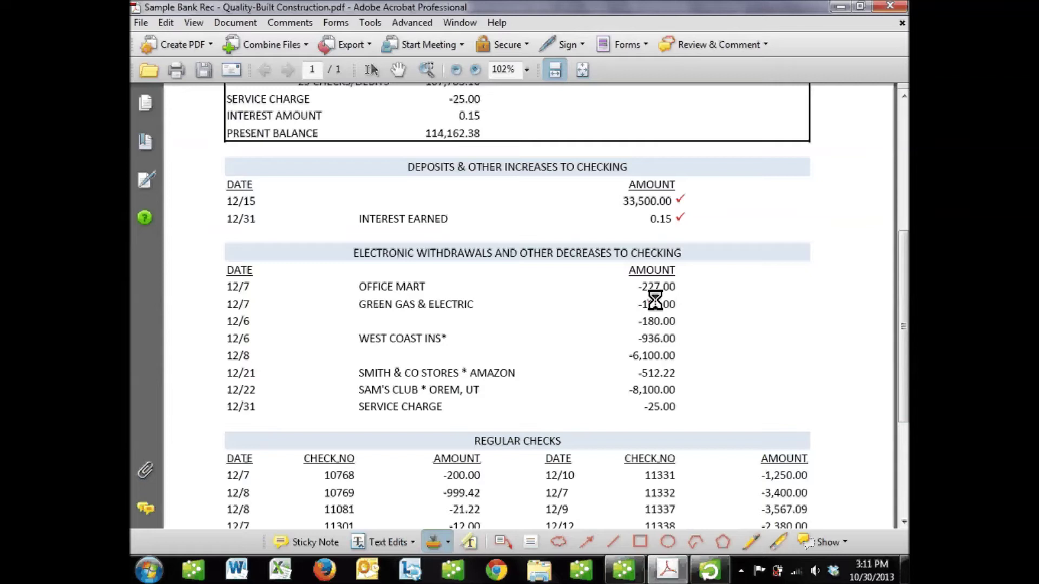
scroll(655, 301, down, 1)
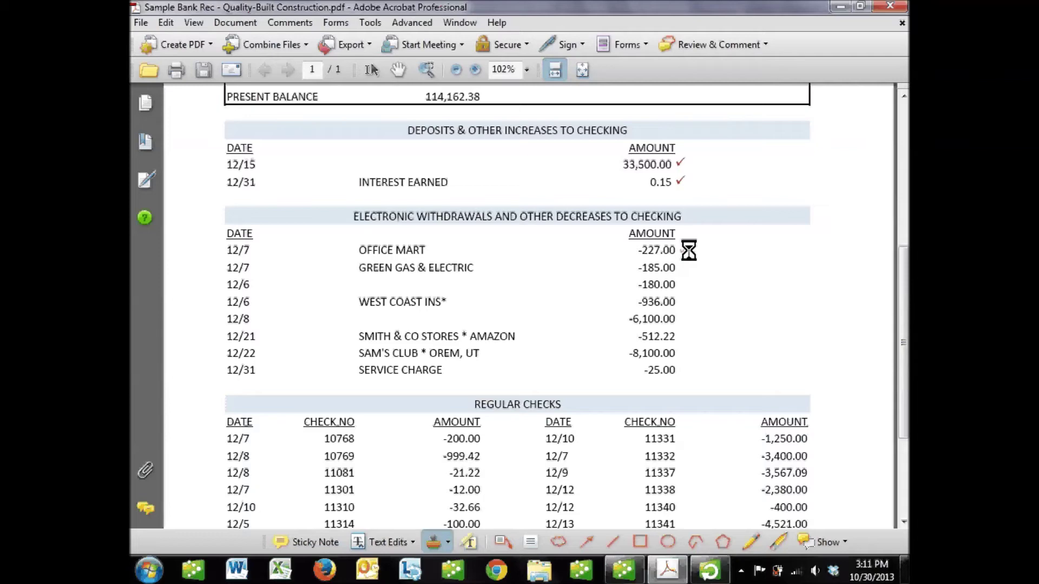
scroll(677, 284, down, 1)
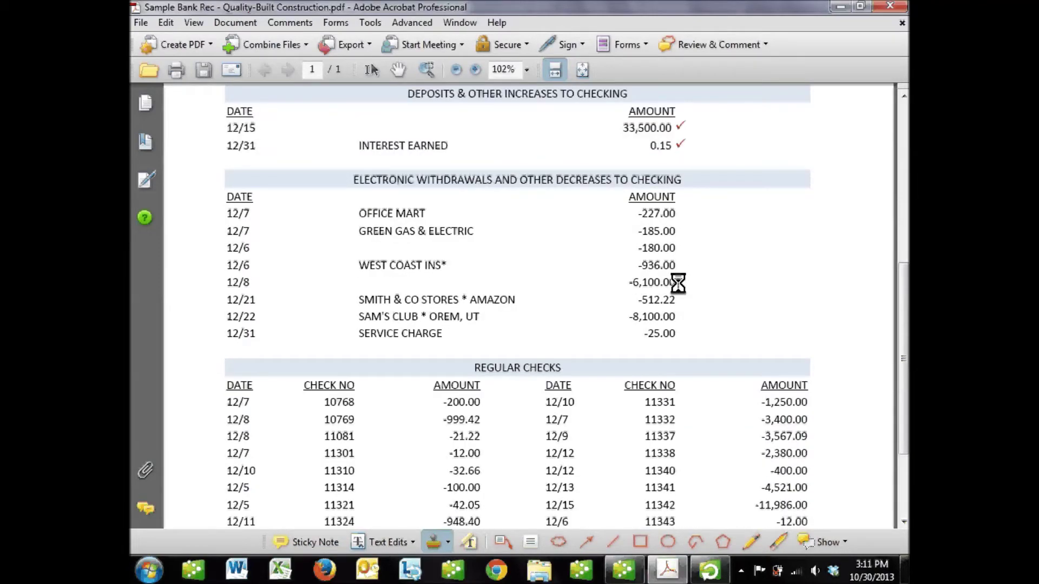
scroll(681, 270, up, 1)
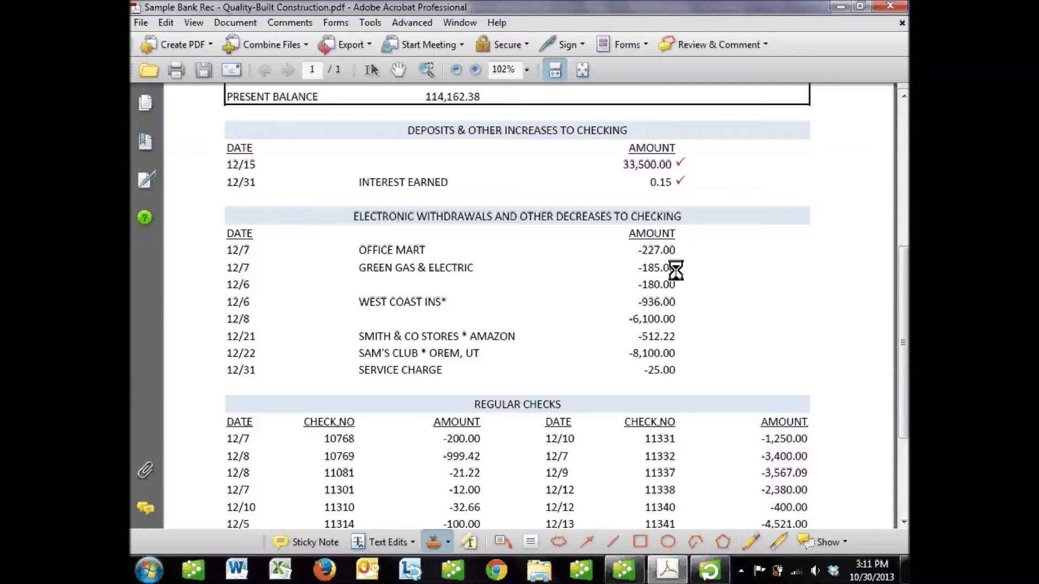
click(623, 570)
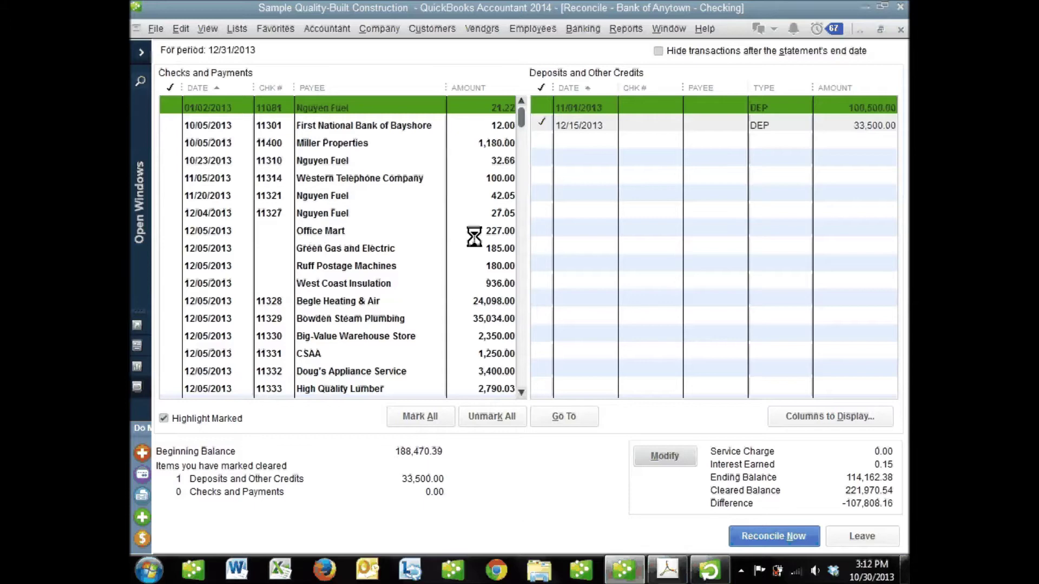
Clear the Office Mart 227.00 payment and tick its -227.00 withdrawal on the statement.
click(492, 231)
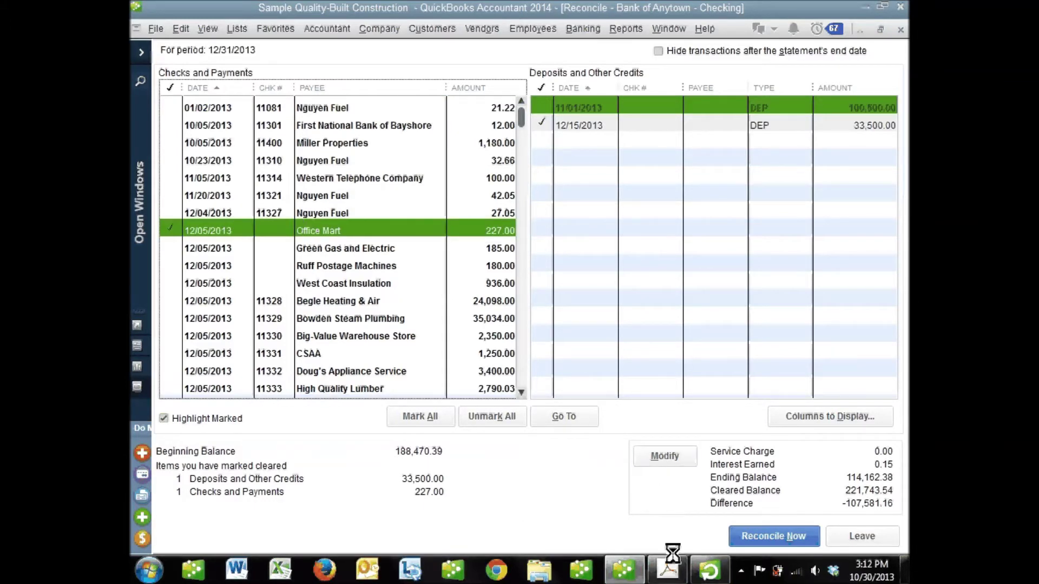
click(667, 568)
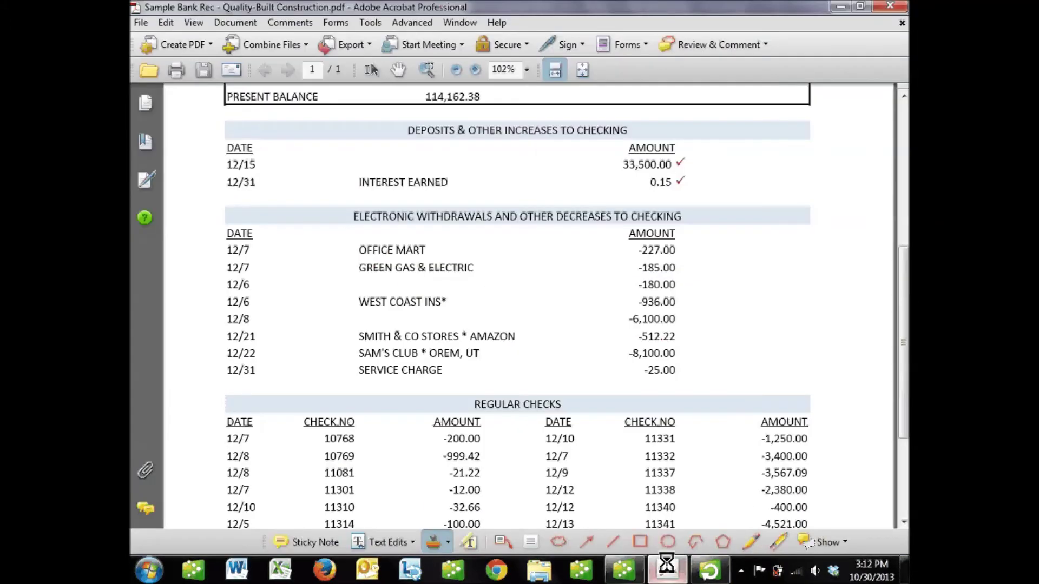
click(682, 249)
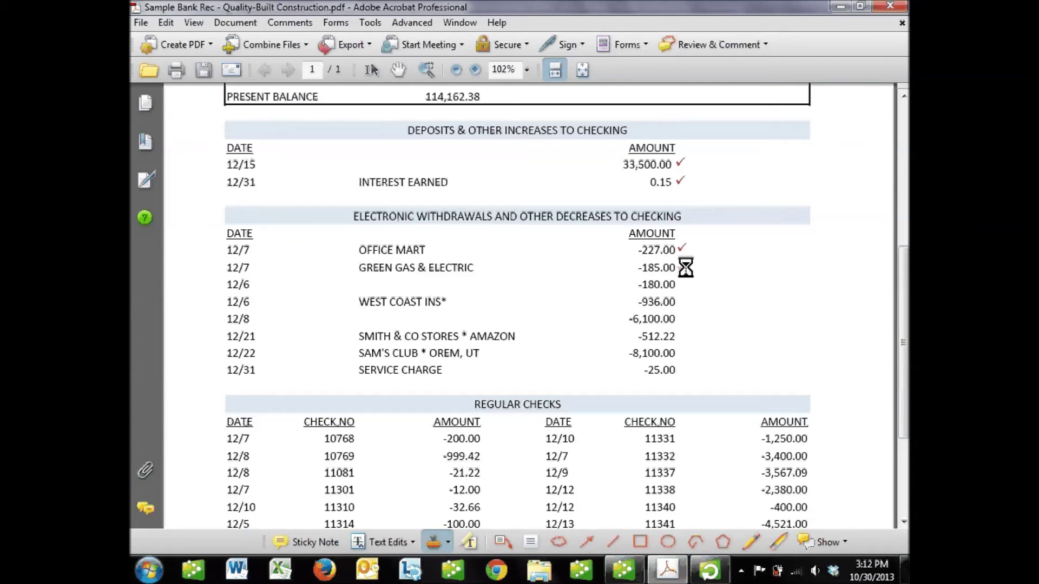
Clear the Green Gas and Electric payment and tick its -185.00 statement line.
click(676, 568)
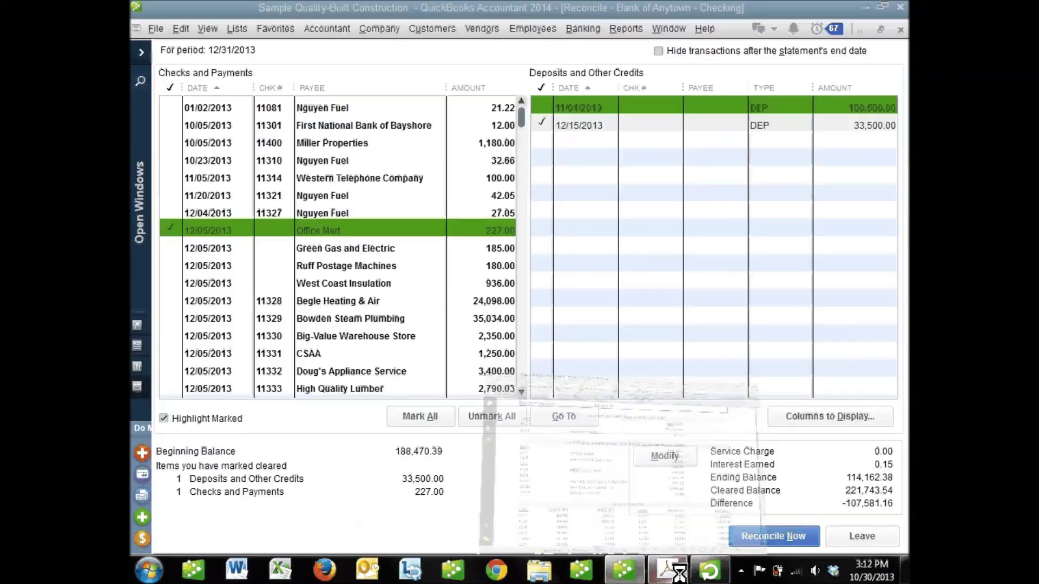
click(507, 248)
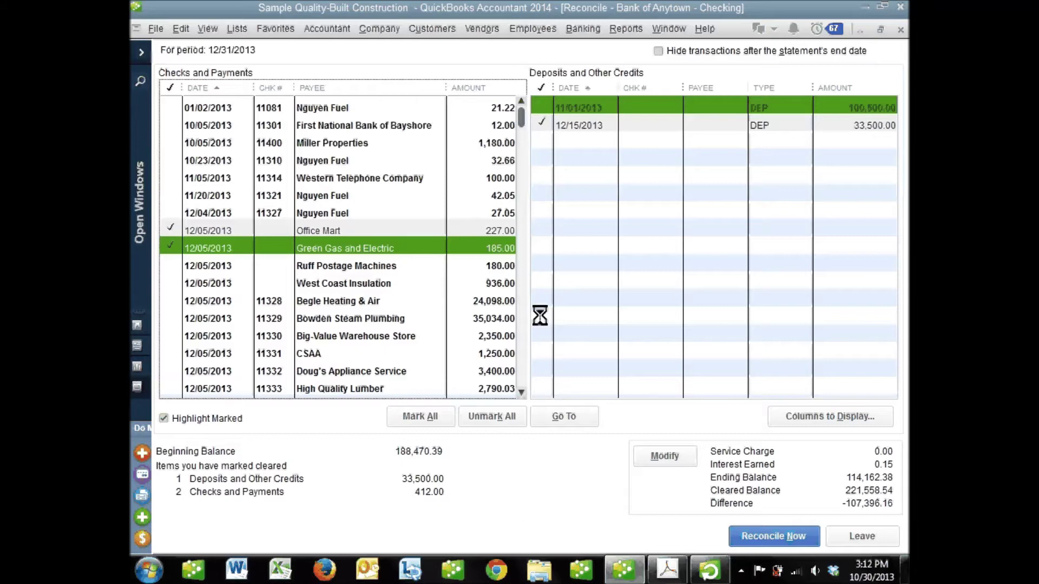
click(661, 565)
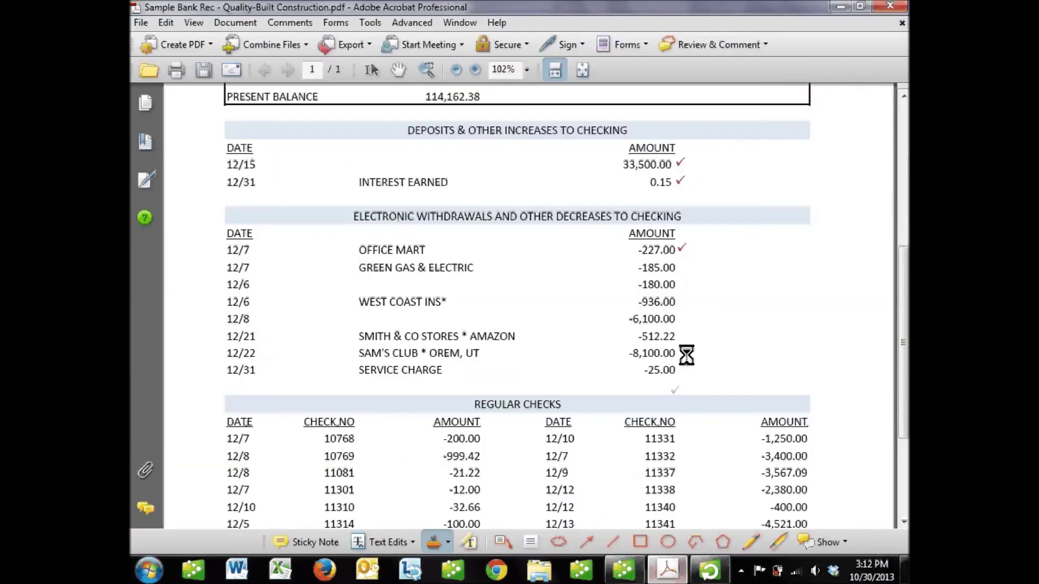
click(685, 260)
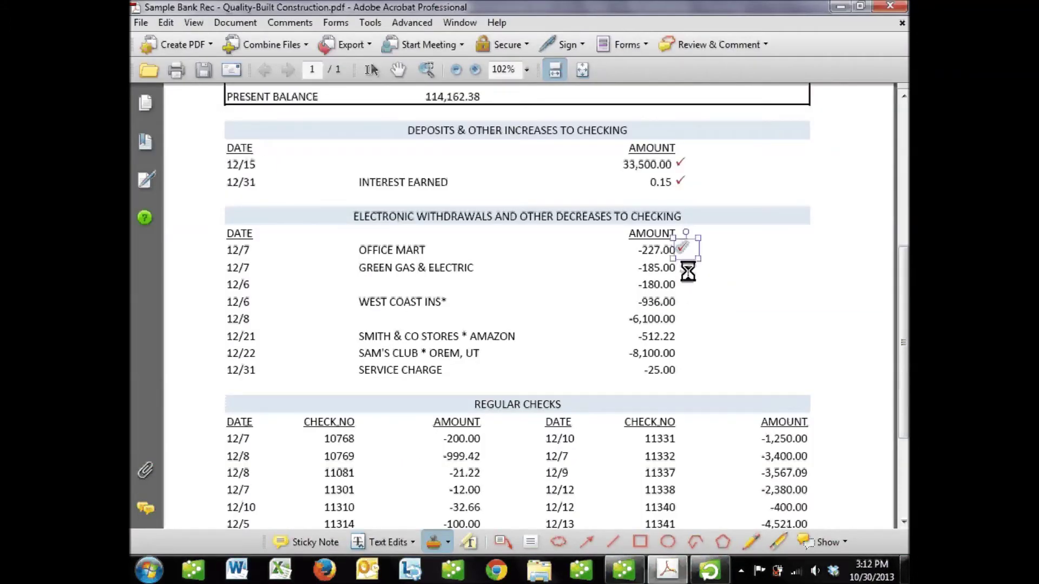
click(685, 267)
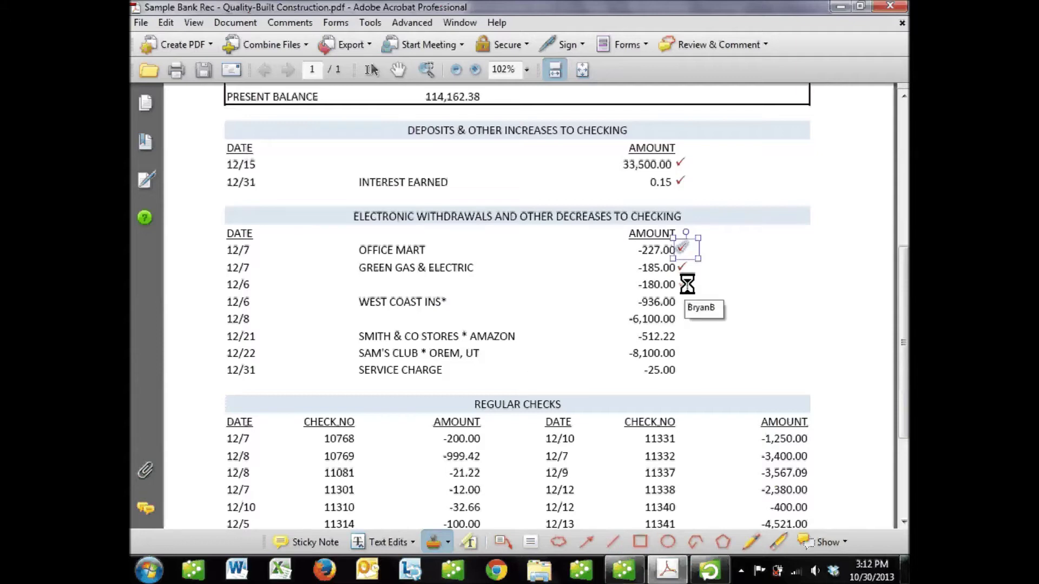
Clear the Ruff Postage Machines 180.00 payment, then review the statement lines.
click(633, 561)
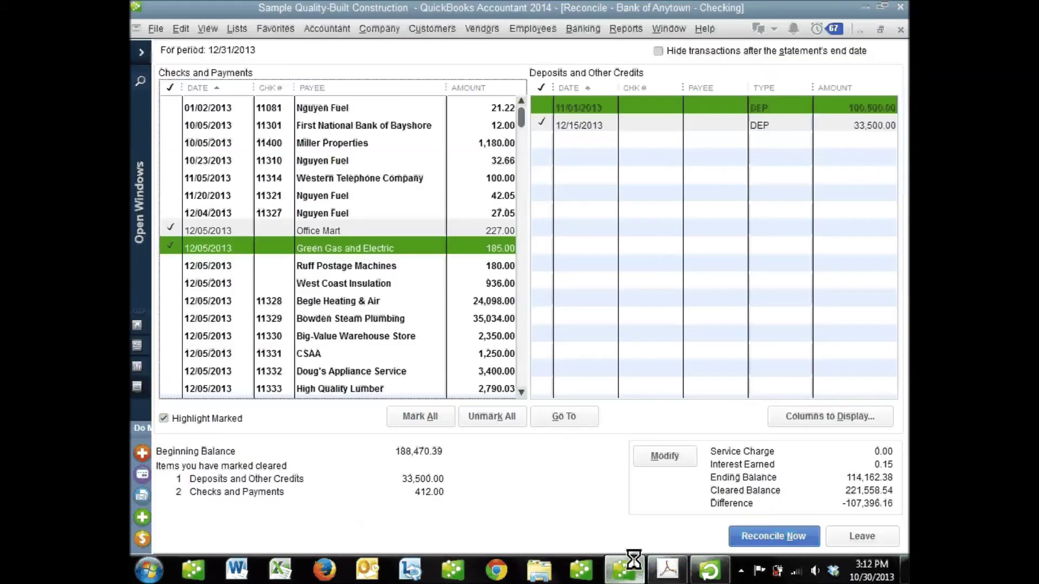
click(500, 266)
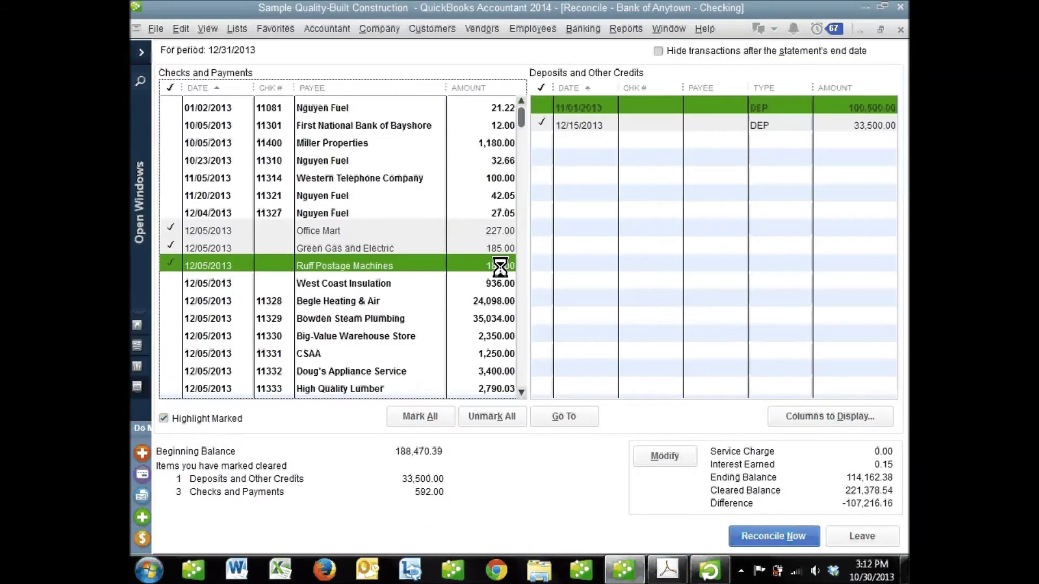
click(667, 570)
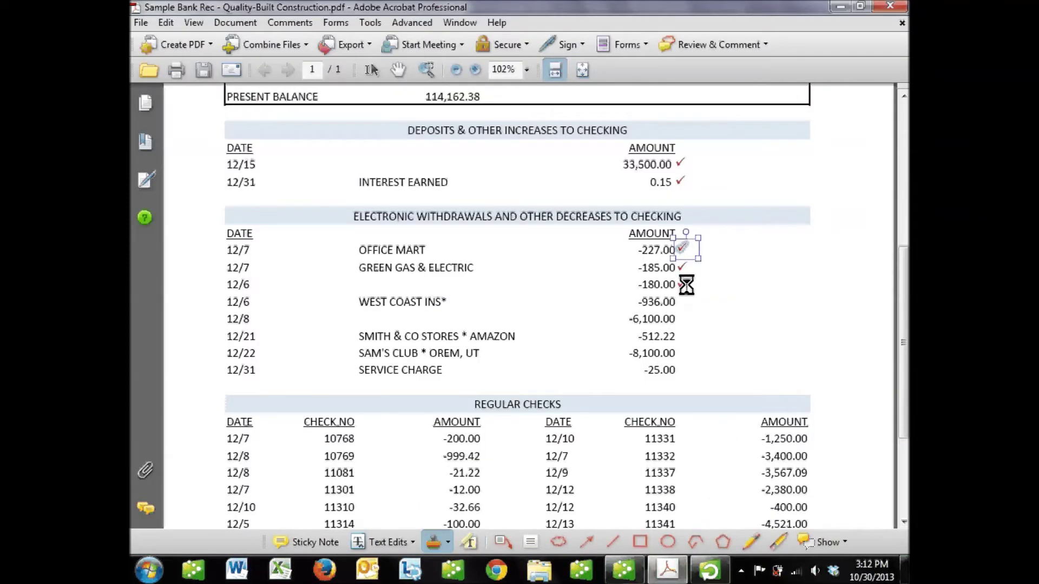
scroll(672, 285, down, 2)
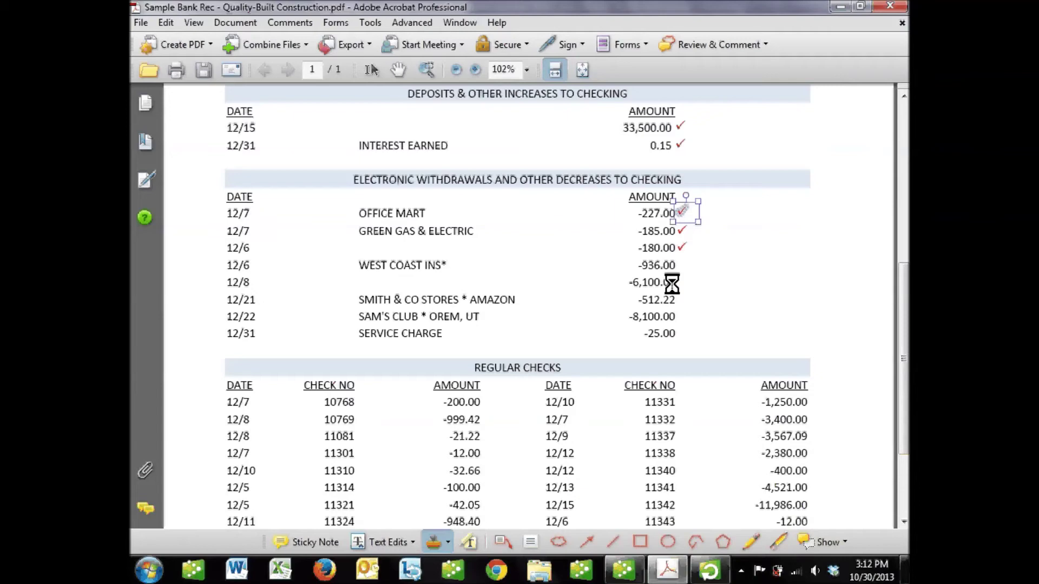
scroll(508, 369, down, 3)
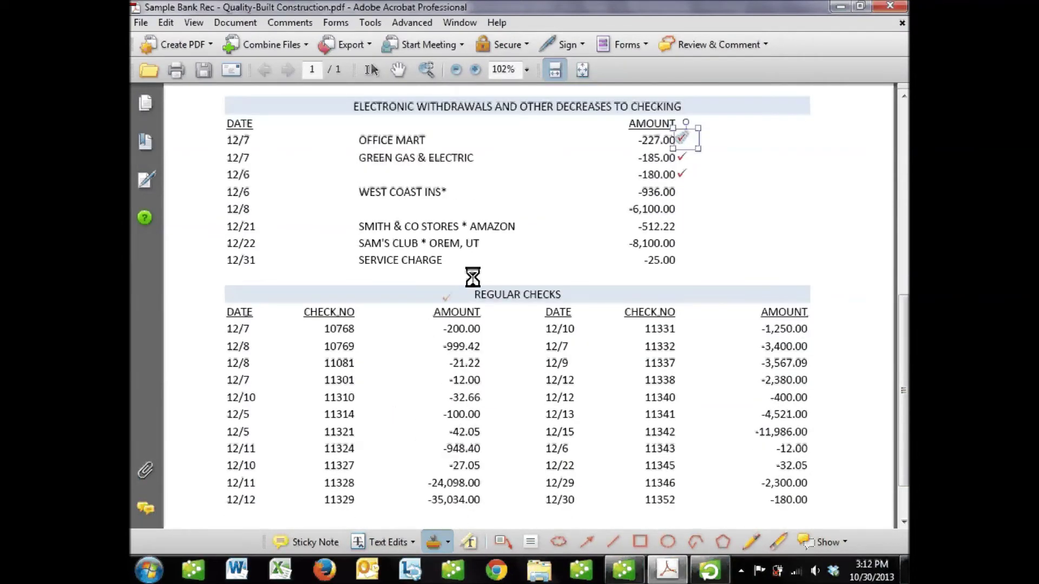
scroll(728, 214, up, 3)
scroll(729, 216, up, 1)
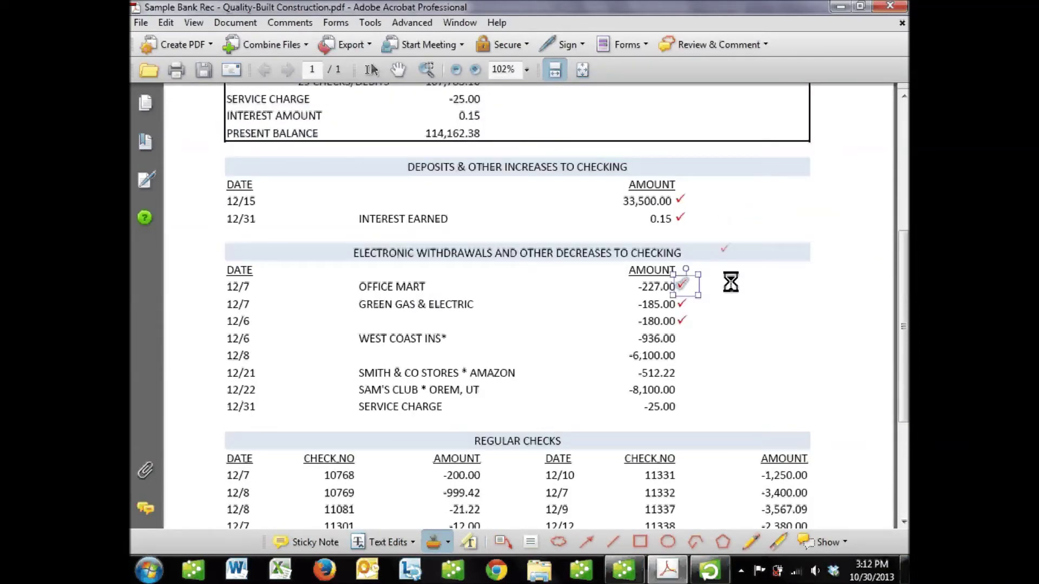
click(712, 569)
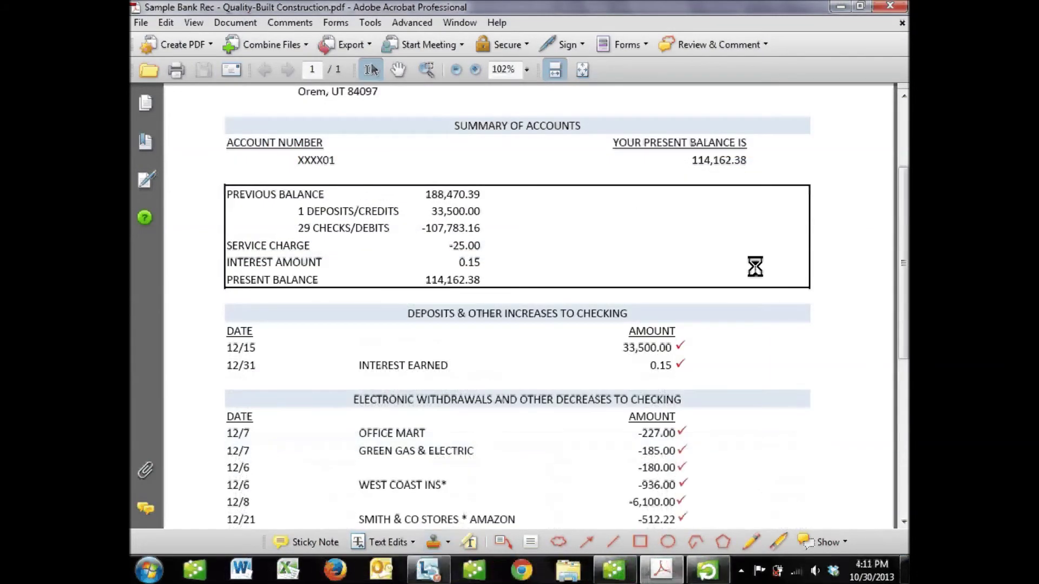
Compare the statement's withdrawals with the reconciliation totals, scrolling through the statement.
scroll(704, 303, down, 3)
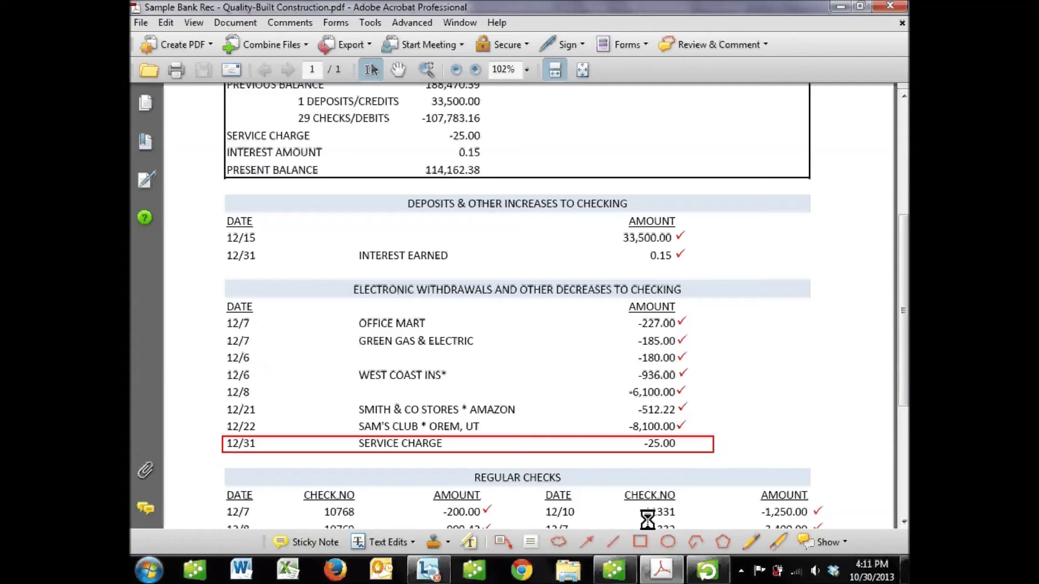
click(614, 569)
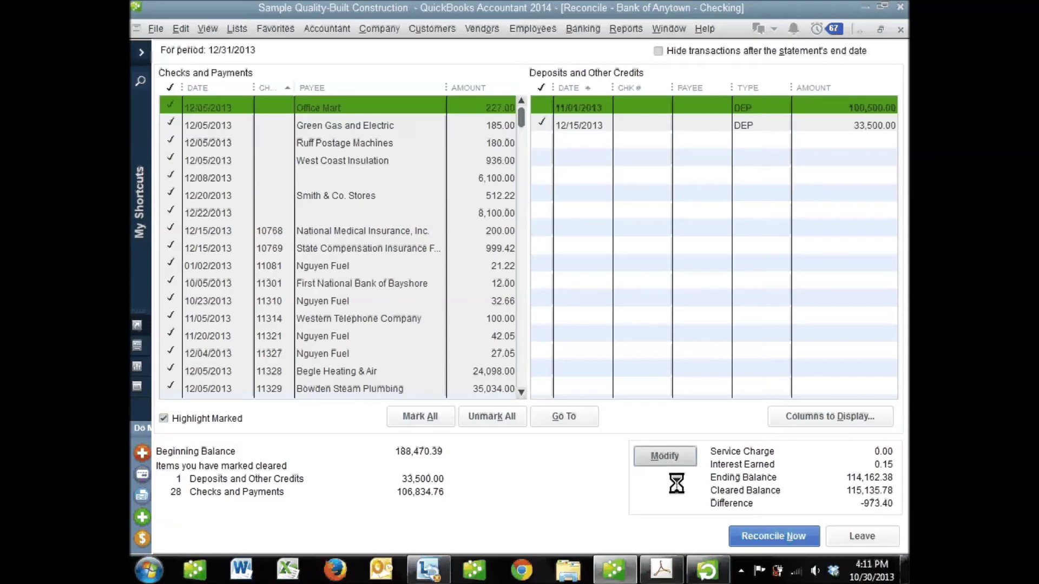
click(661, 569)
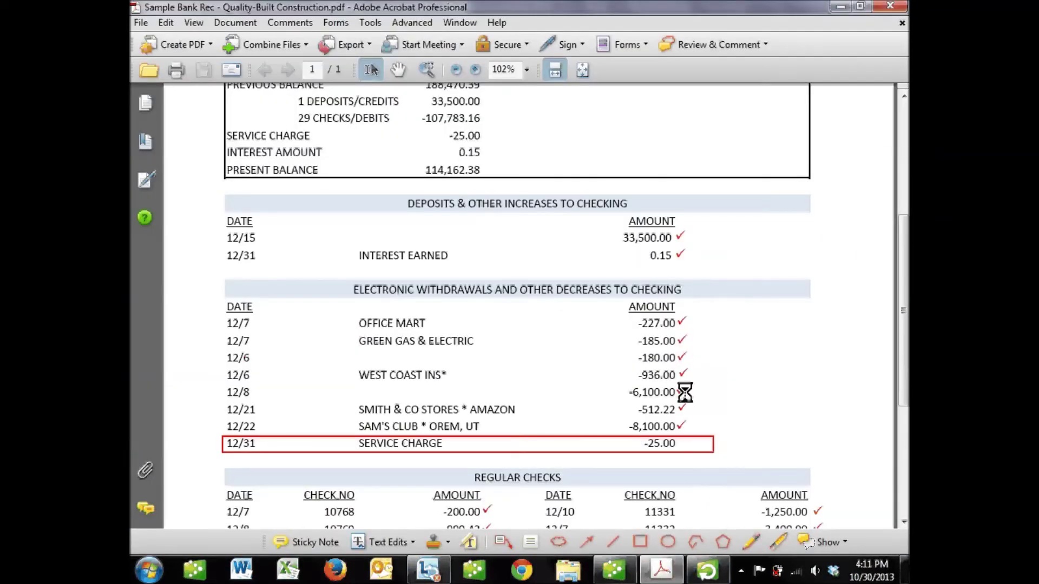
scroll(685, 411, down, 3)
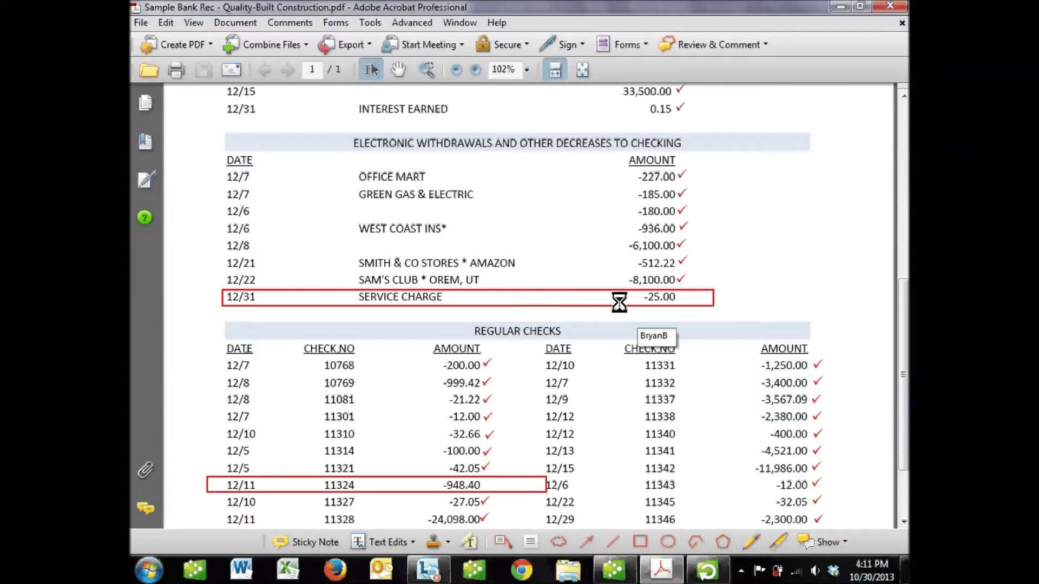
scroll(619, 303, down, 1)
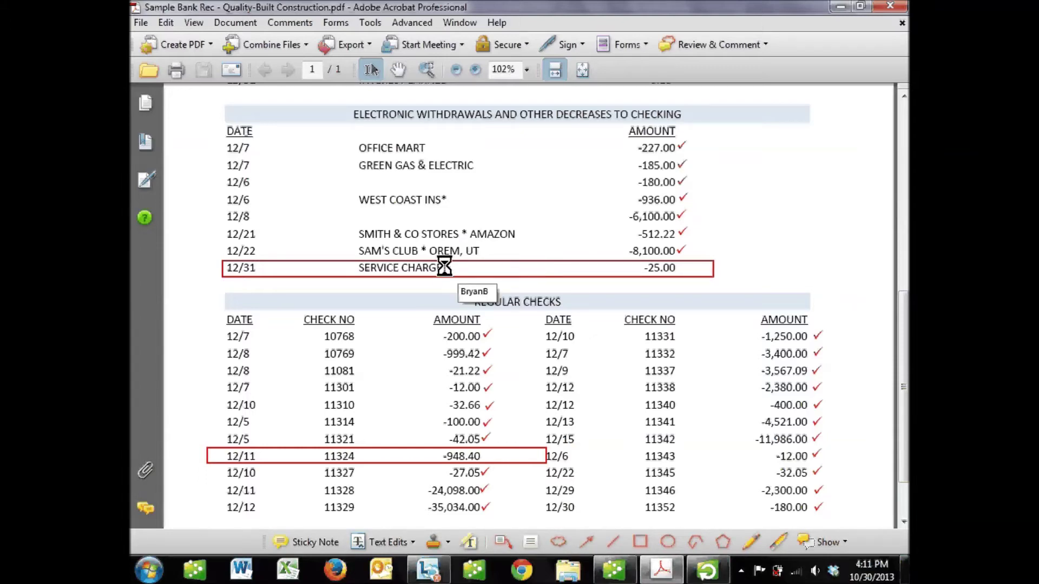
scroll(442, 267, up, 3)
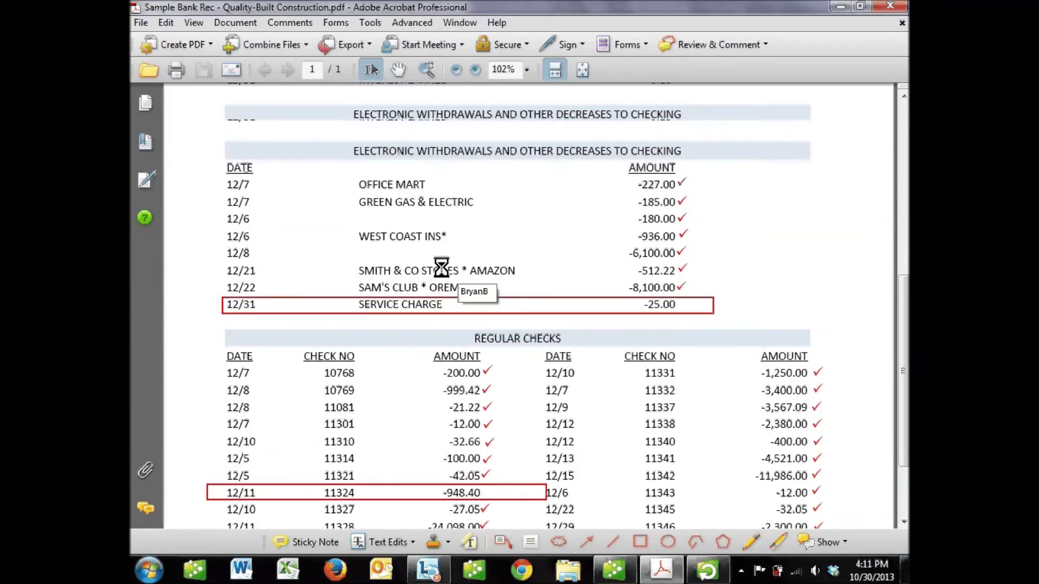
scroll(460, 292, down, 1)
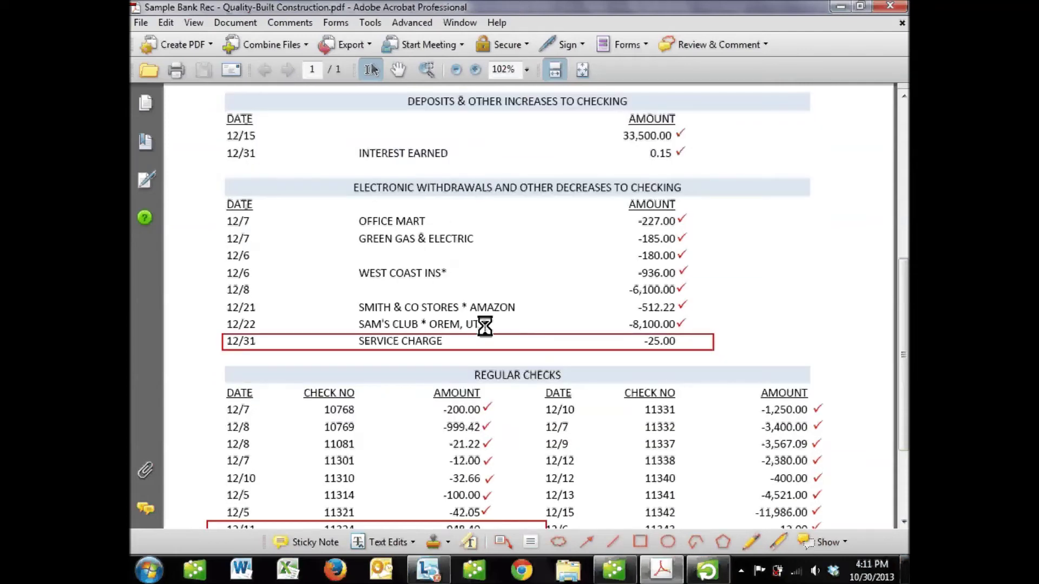
scroll(490, 325, down, 1)
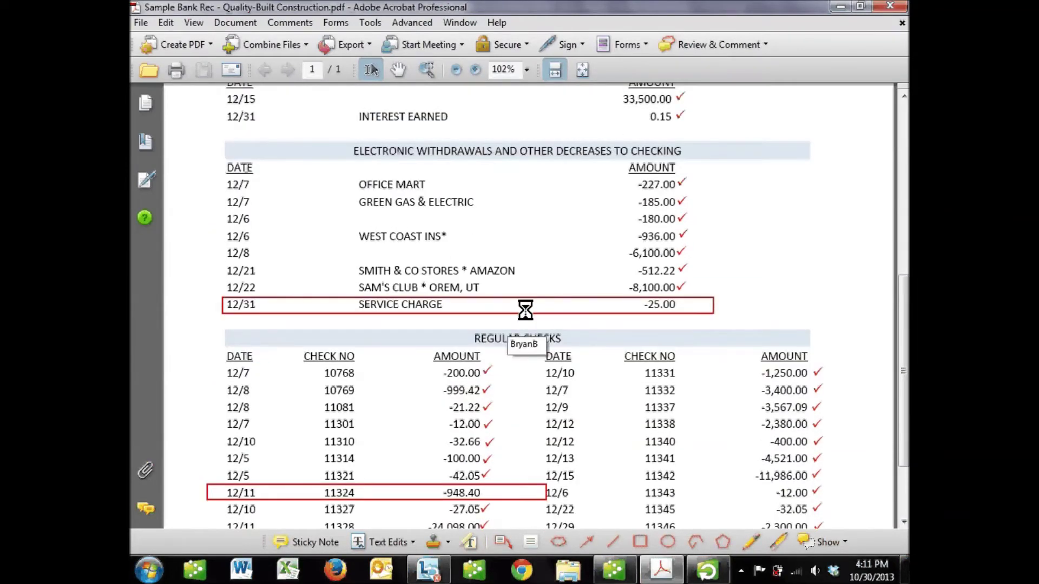
scroll(524, 313, down, 1)
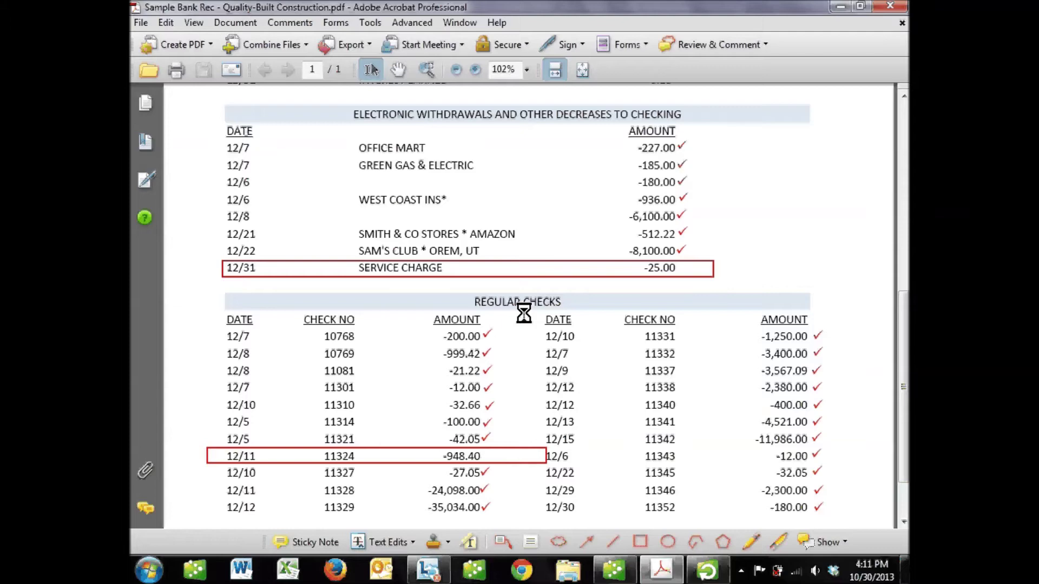
Modify the reconciliation to add a 25.00 service charge.
click(614, 570)
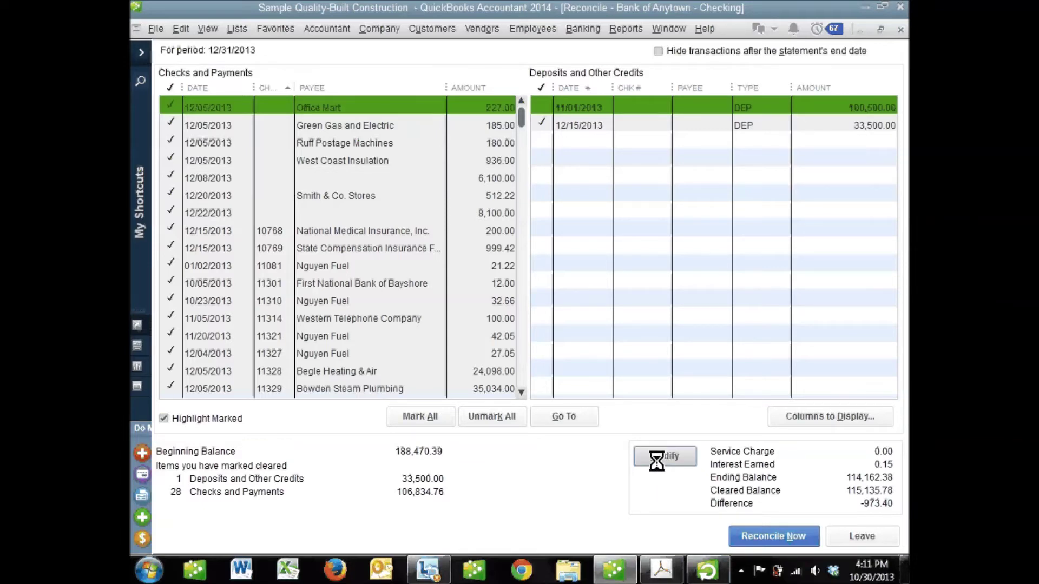
click(657, 459)
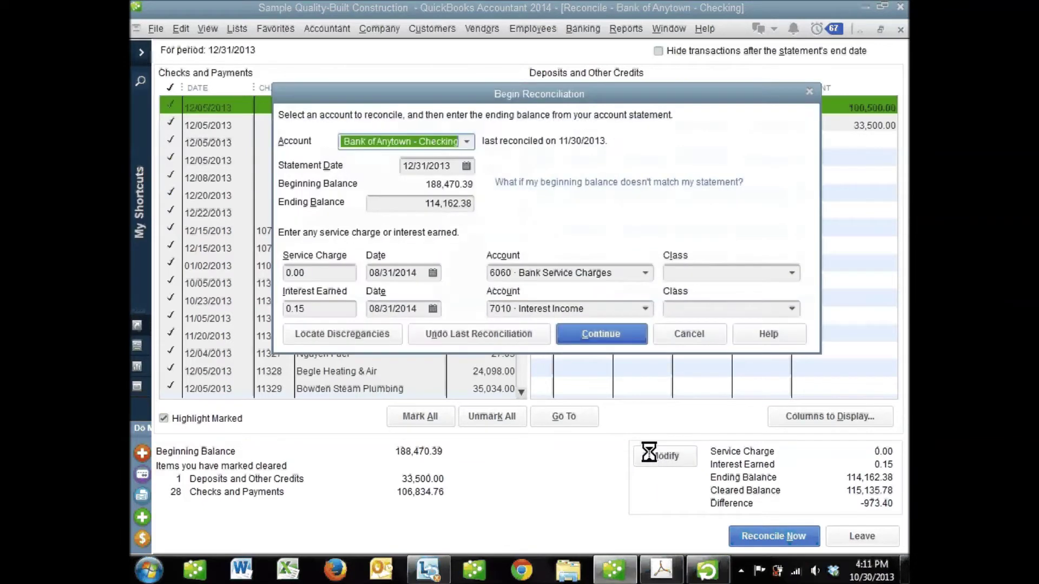
click(323, 272)
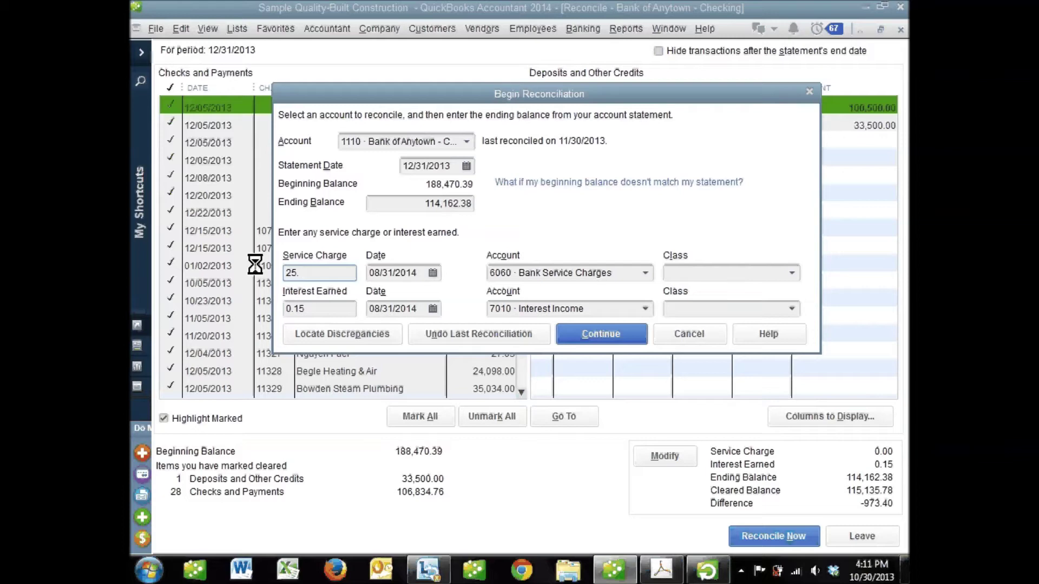
key(Tab)
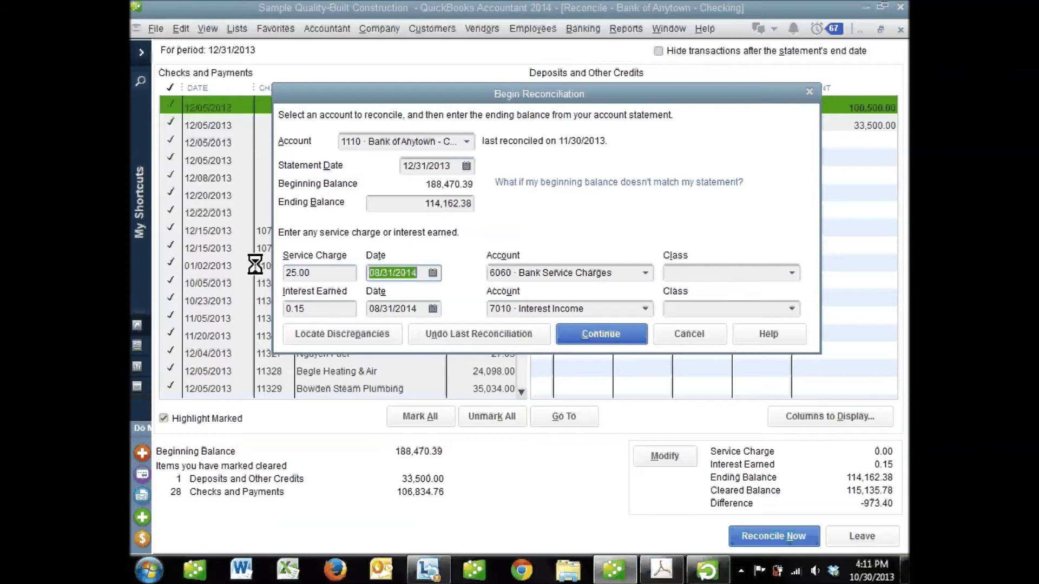
click(575, 332)
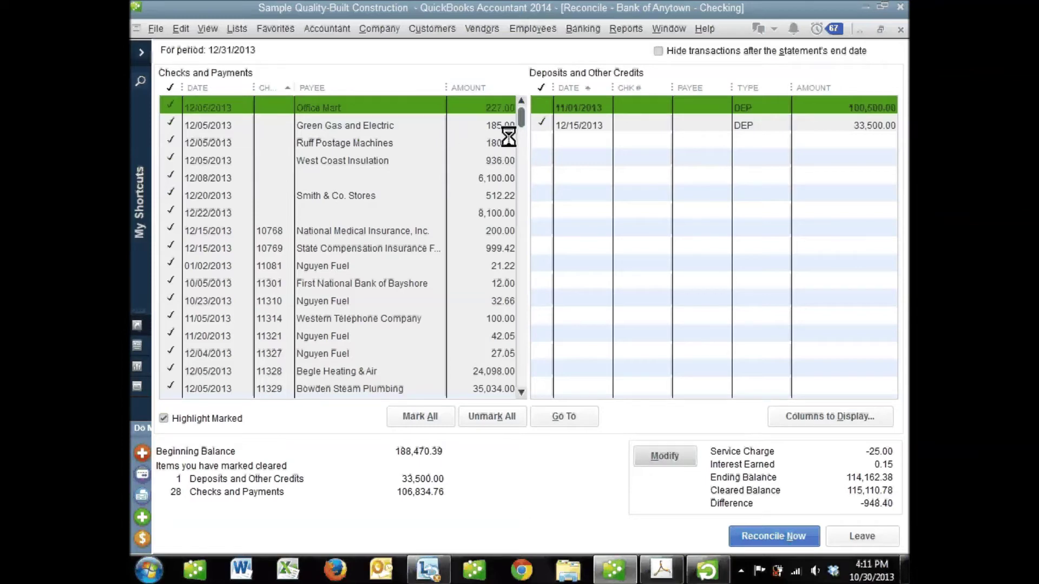
Recheck the settings to confirm the 25.00 charge, then view the bank statement.
click(665, 455)
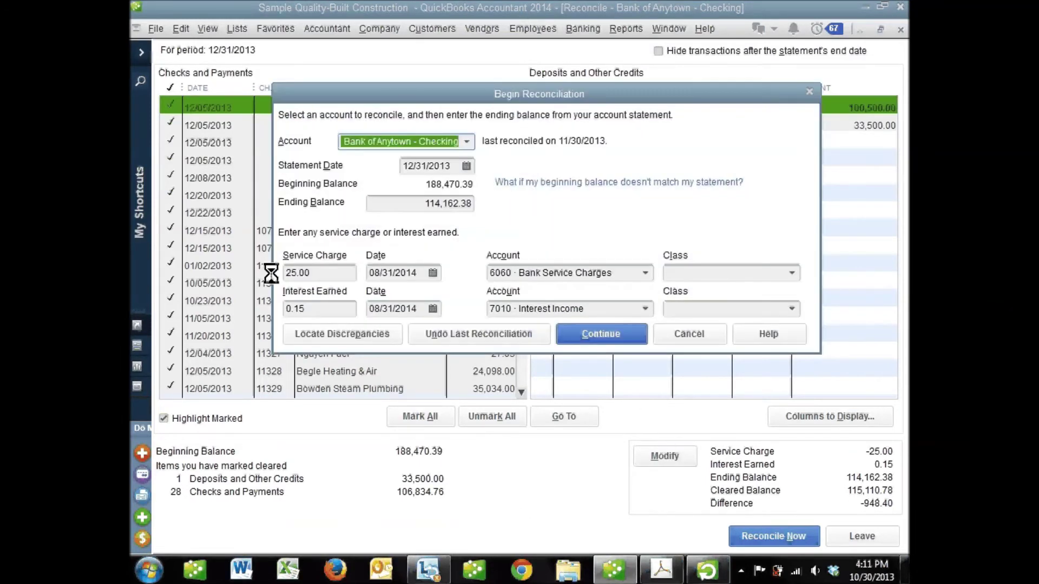
click(601, 334)
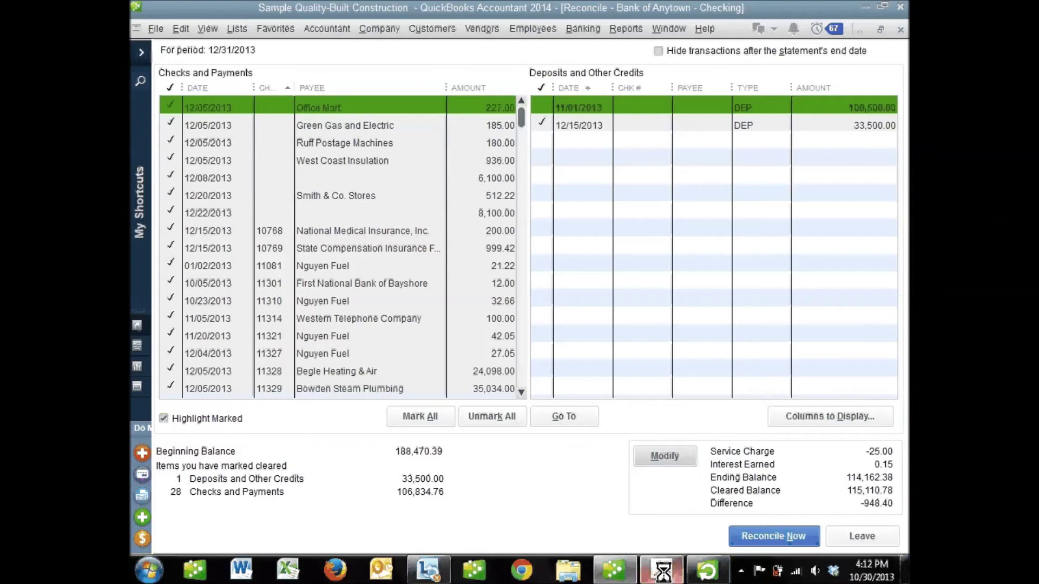
click(661, 569)
Compare the statement's boxed check 11324 for 948.40 against the reconciliation, then bring up transaction Find.
scroll(477, 400, down, 3)
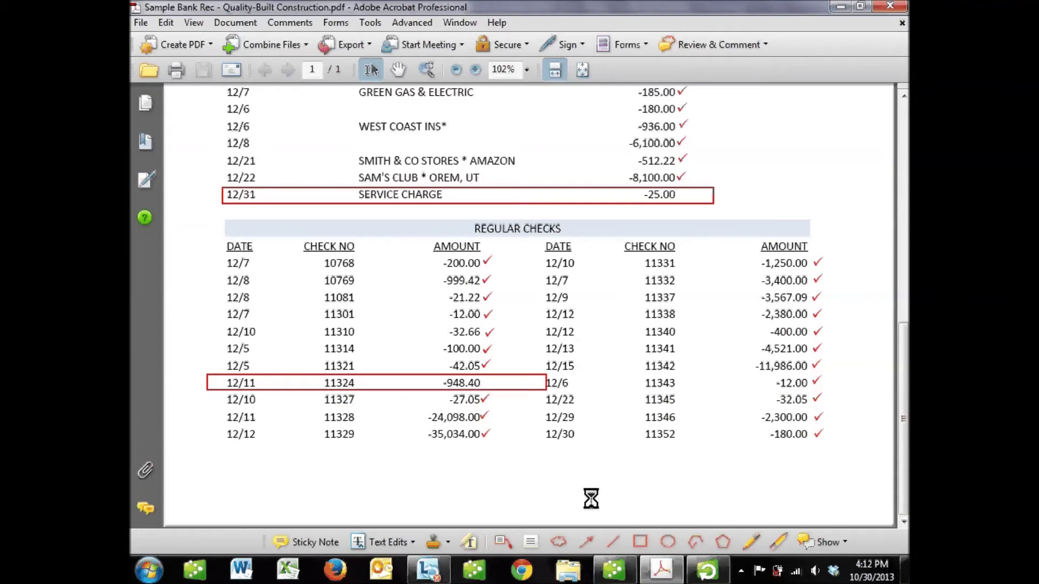
click(608, 566)
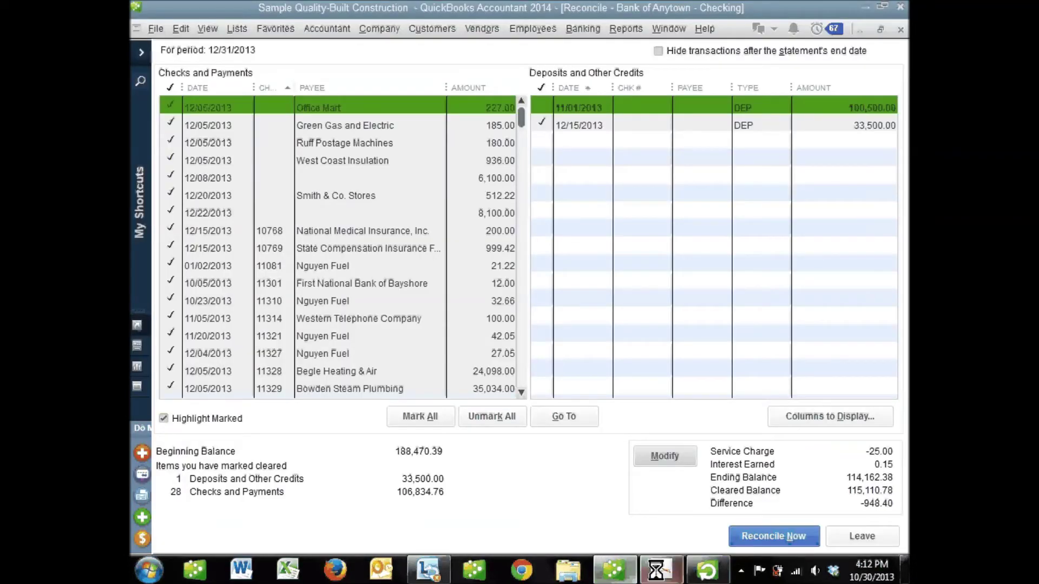
click(661, 570)
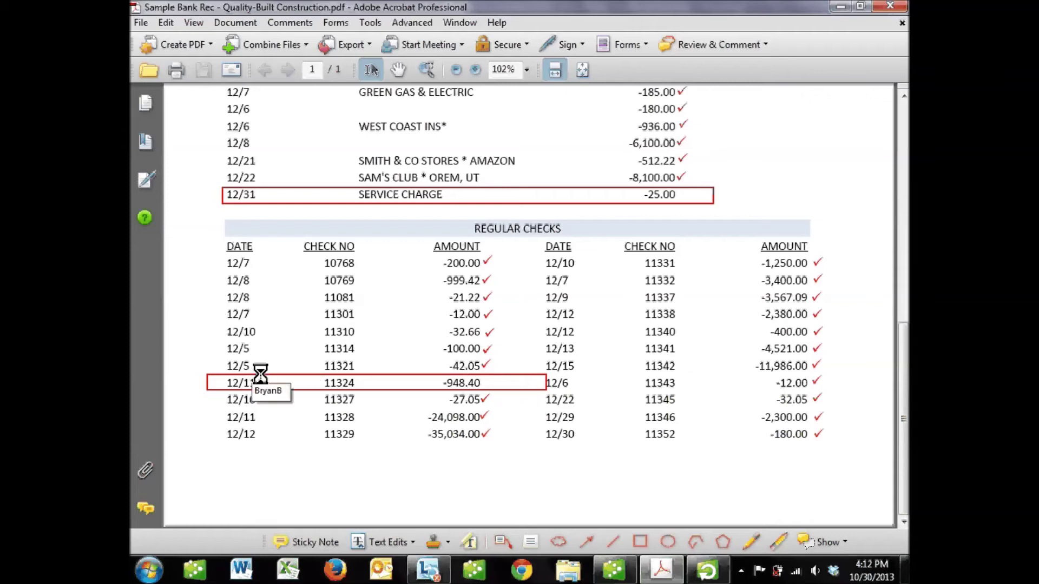
click(614, 570)
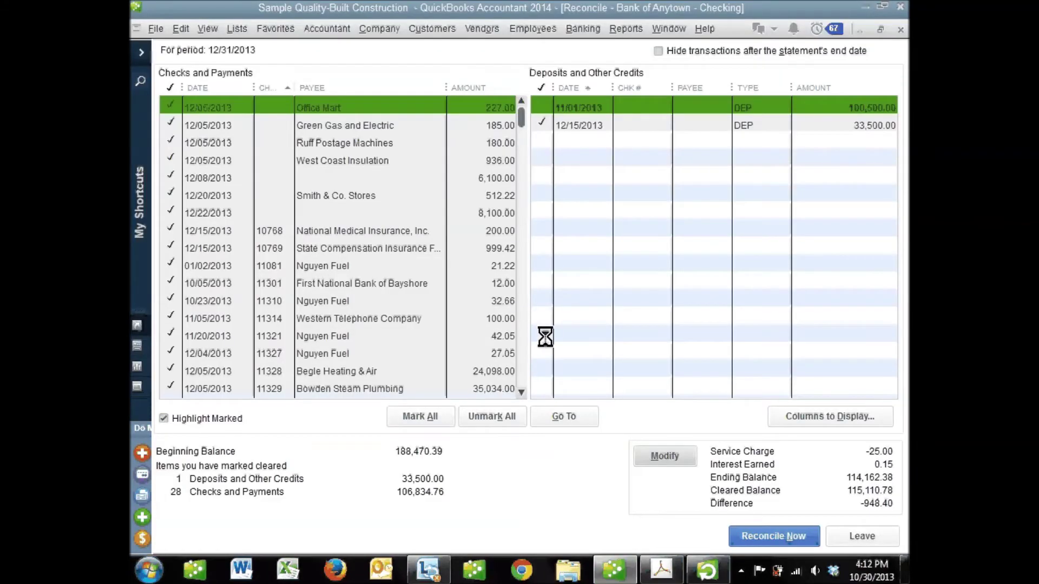
key(ctrl+f)
Search for transactions with an amount exactly equal to 948.40.
click(216, 128)
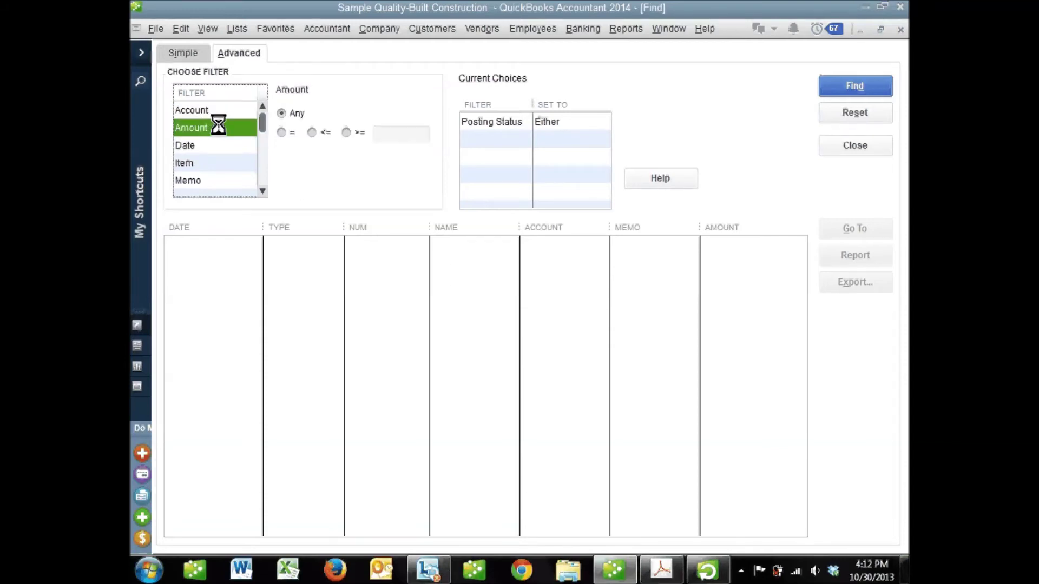
click(281, 132)
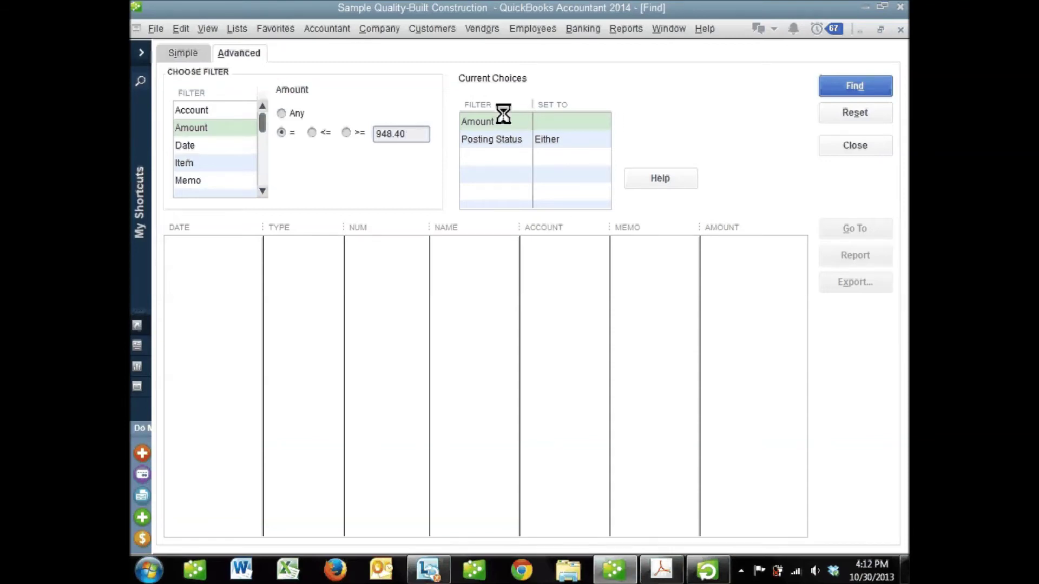
click(855, 85)
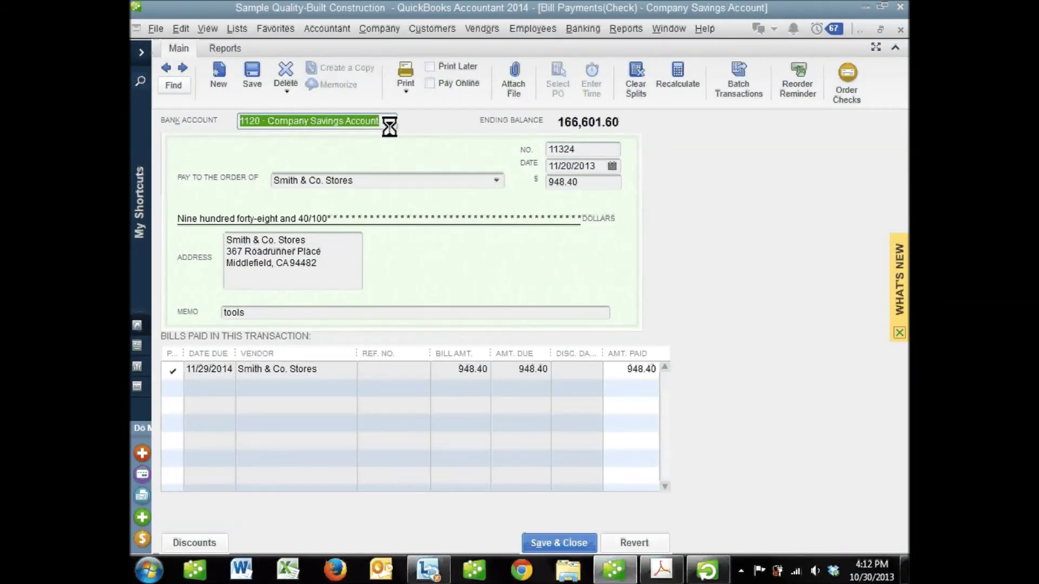
Change the bill payment's bank account to Bank of Anytown - Checking and save it.
click(390, 122)
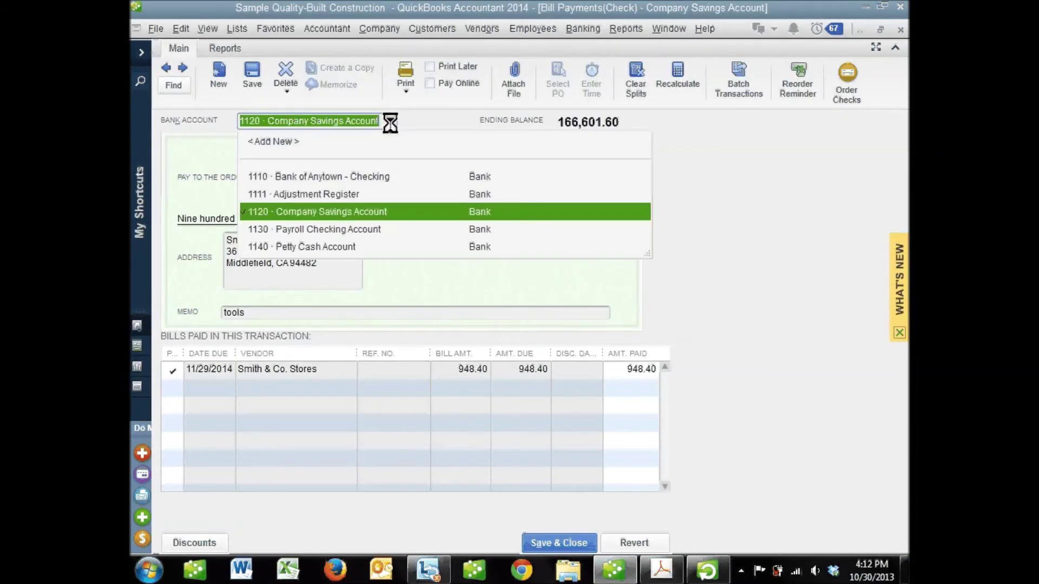
click(352, 175)
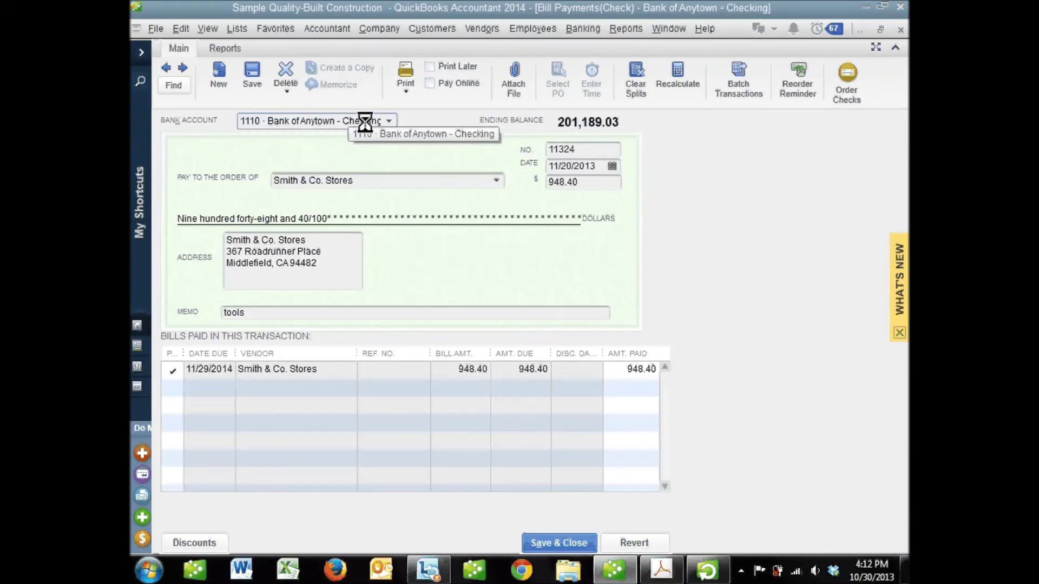
click(554, 543)
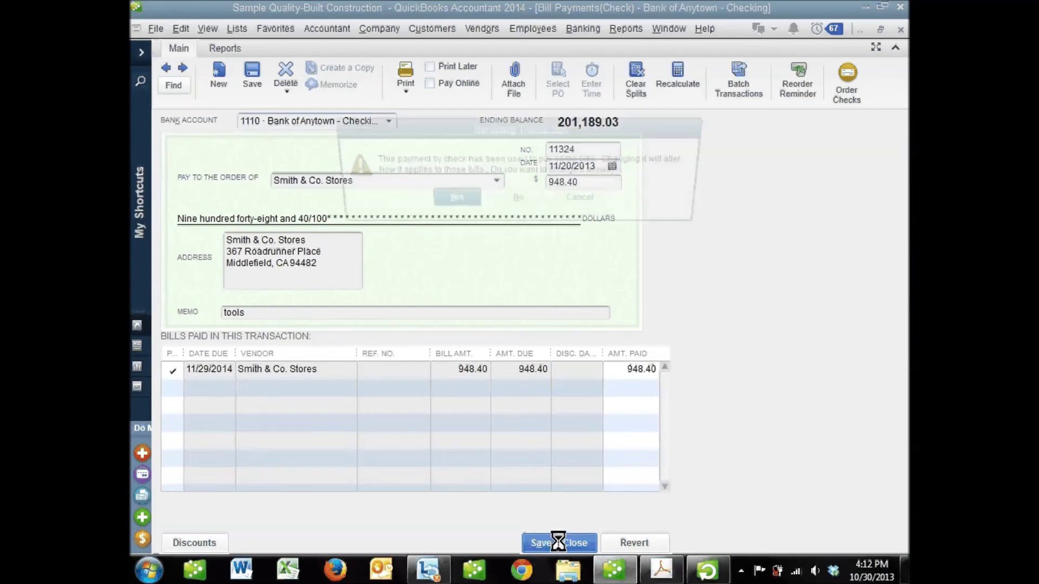
click(451, 202)
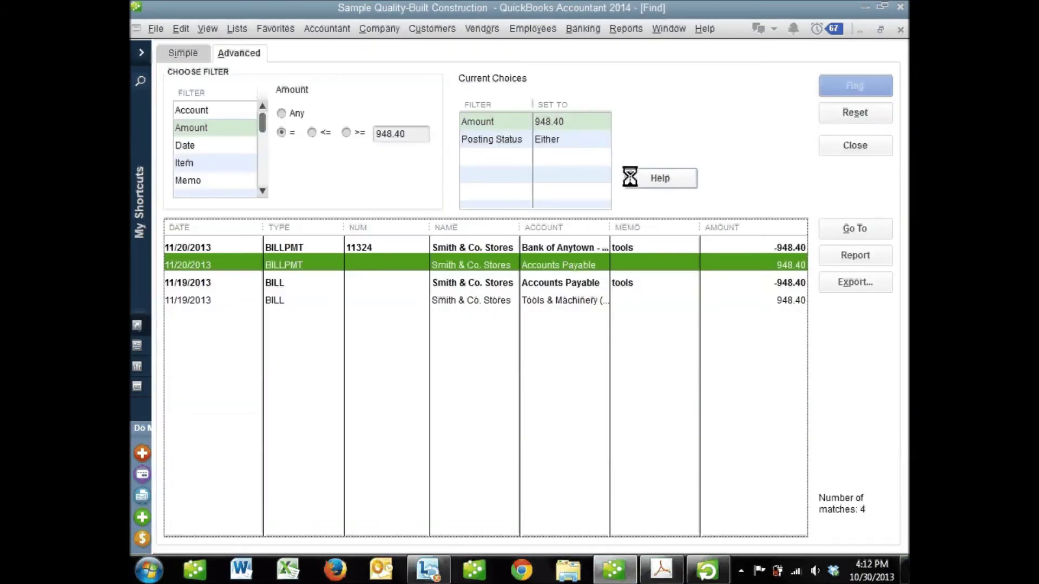
Close Find and scroll the Checks and Payments list down to unmarked check 11324.
click(855, 145)
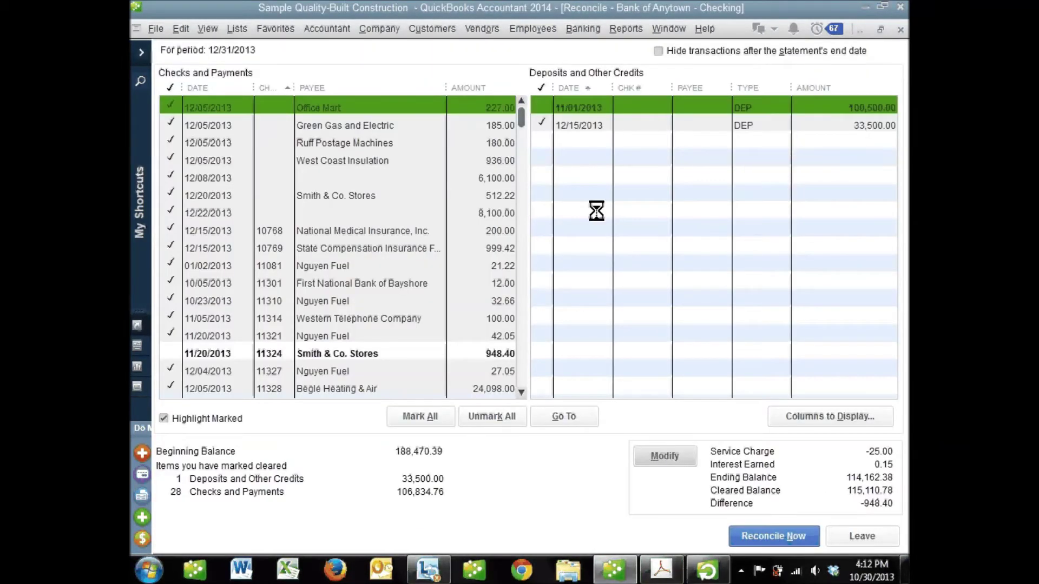
scroll(459, 304, down, 2)
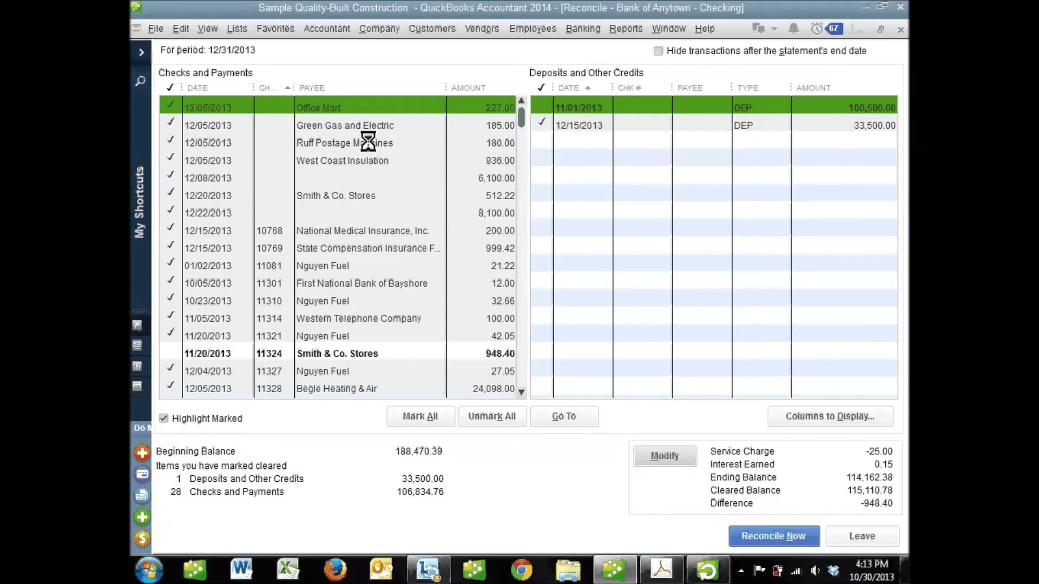
scroll(381, 183, down, 3)
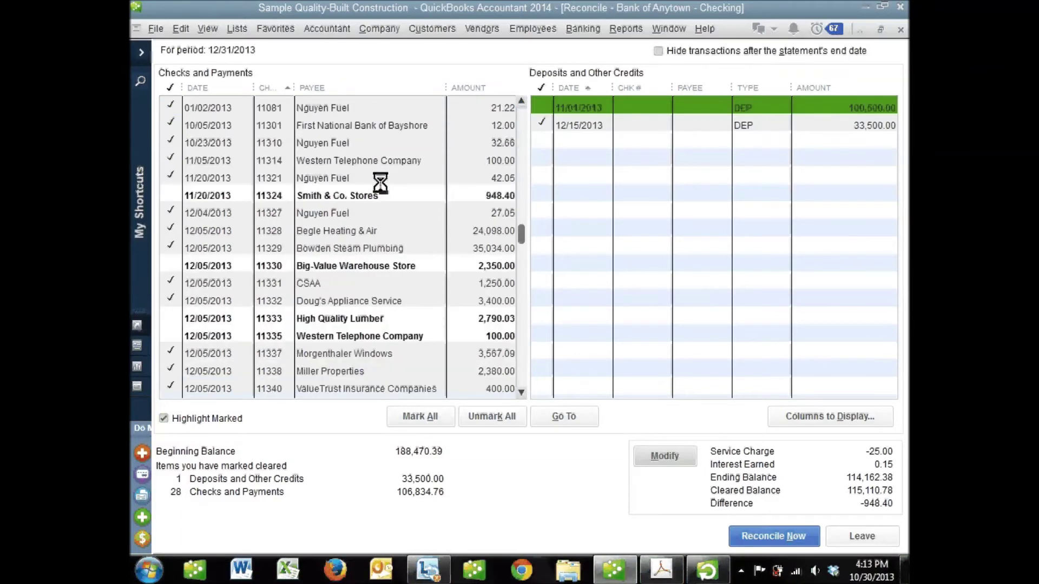
scroll(381, 183, down, 1)
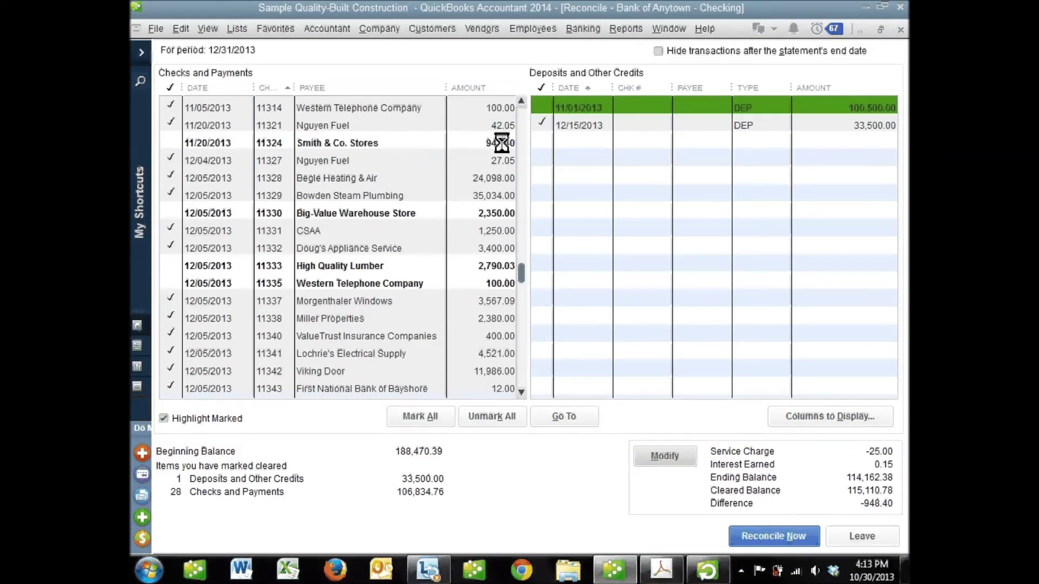
scroll(406, 204, up, 4)
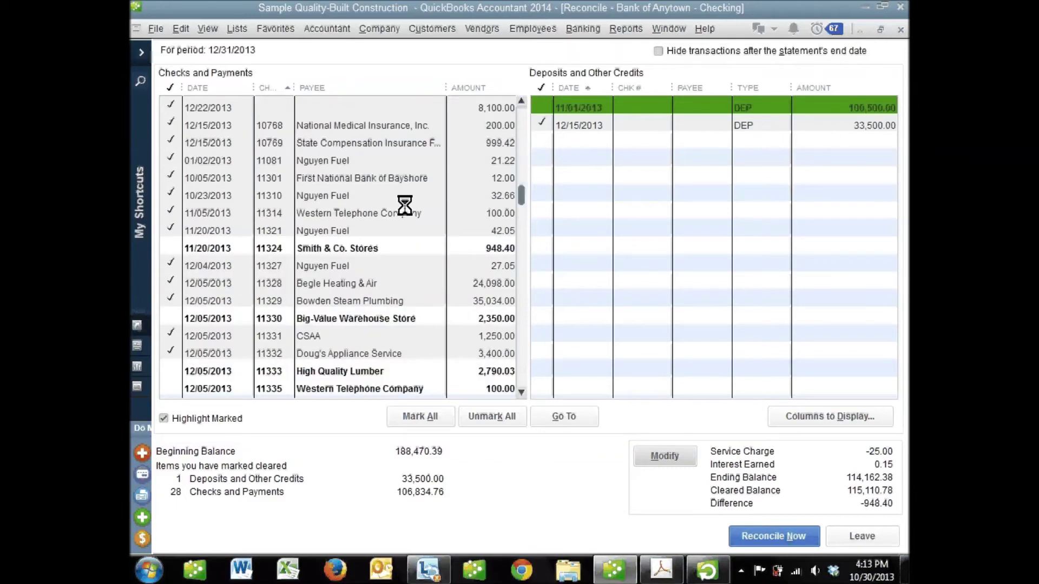
scroll(394, 224, down, 4)
scroll(347, 222, down, 2)
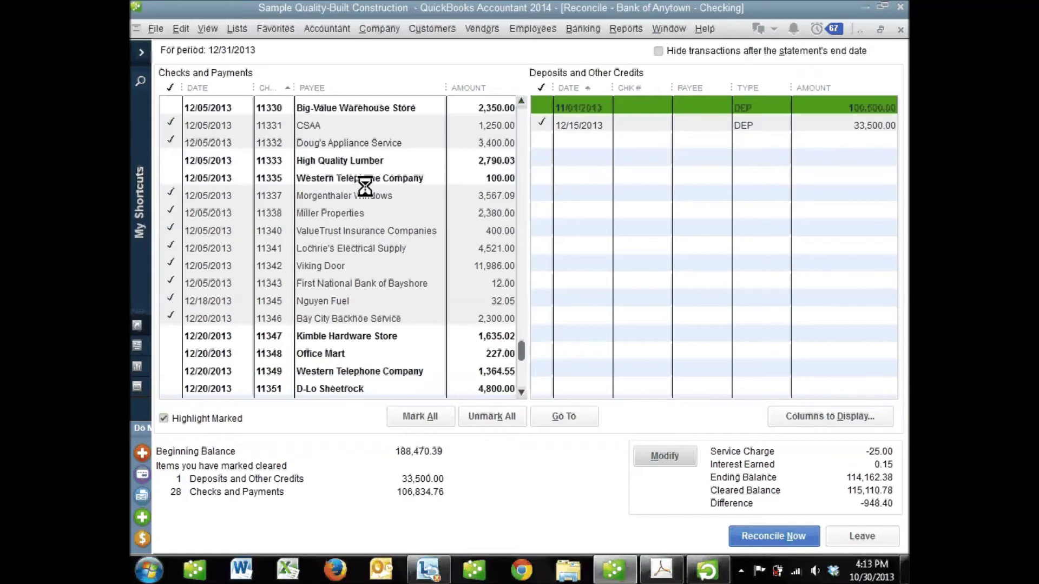
scroll(346, 191, up, 1)
scroll(346, 190, up, 1)
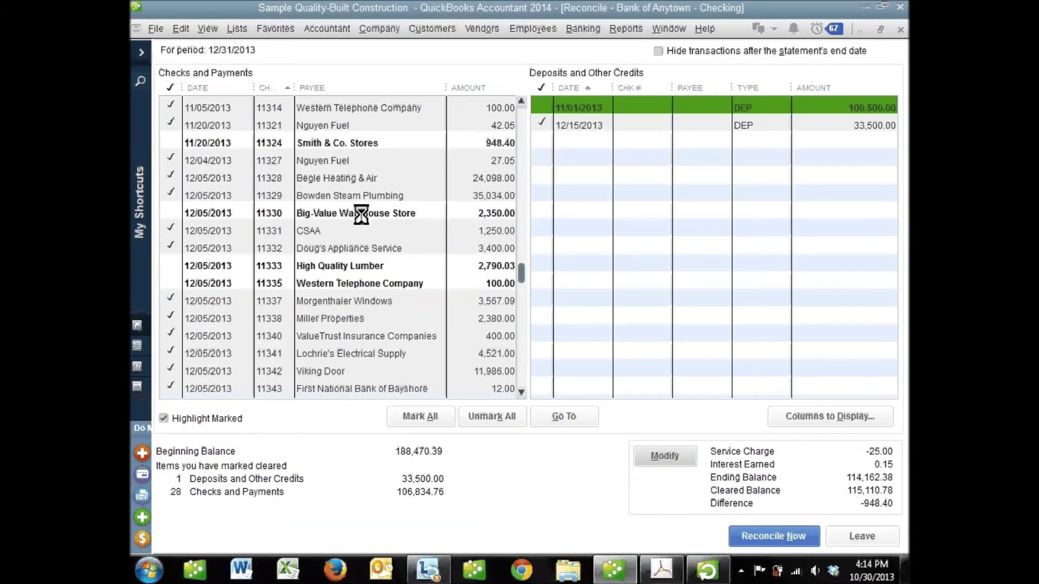
scroll(360, 215, up, 4)
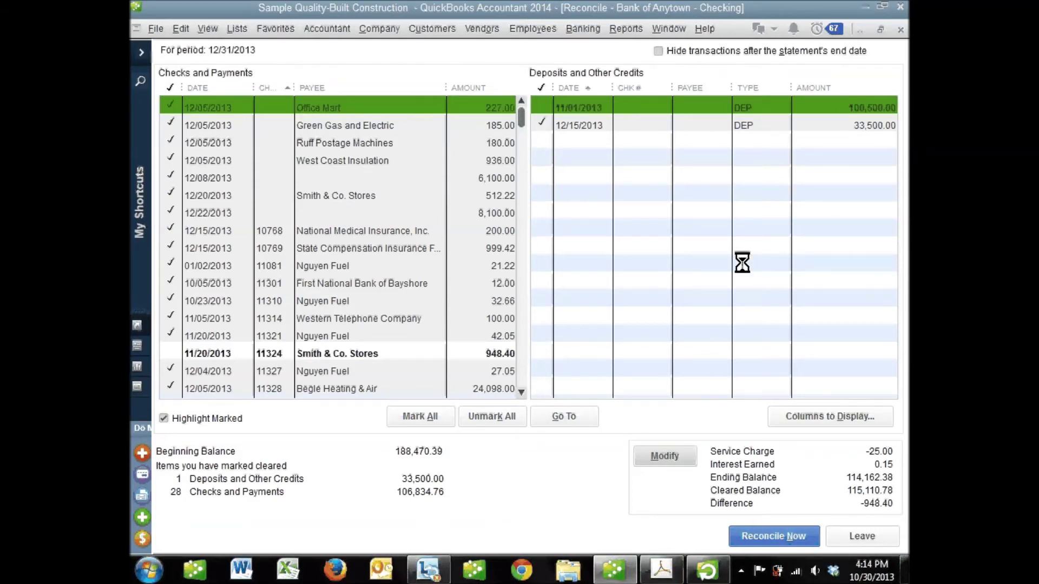
scroll(742, 262, down, 1)
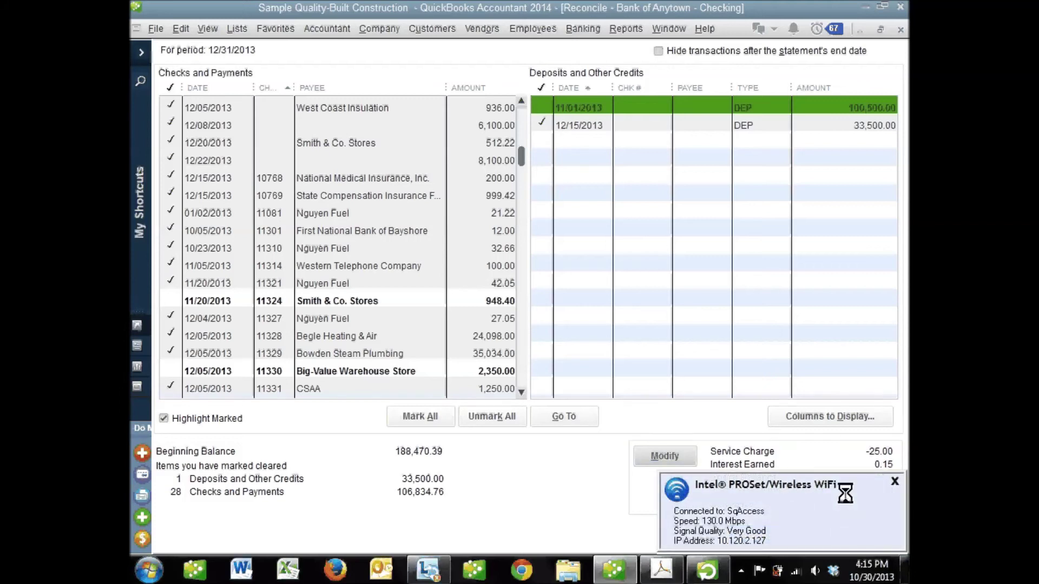
click(890, 482)
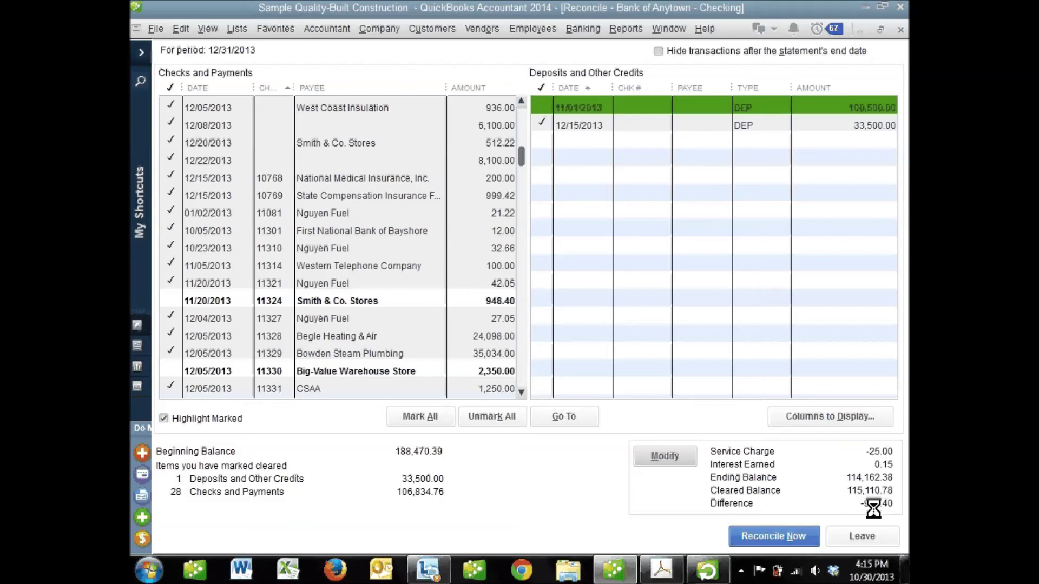
click(171, 298)
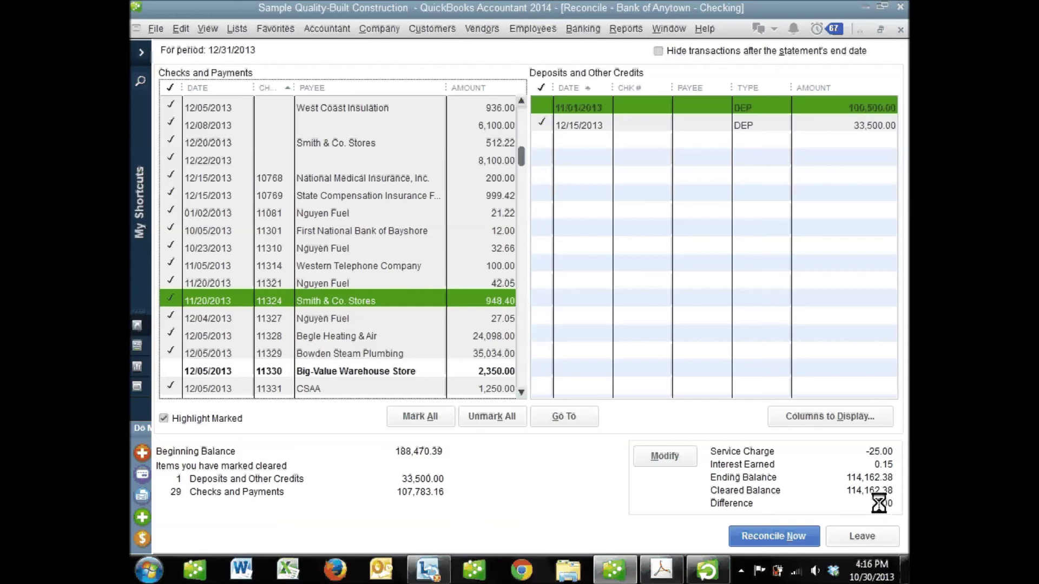
click(172, 298)
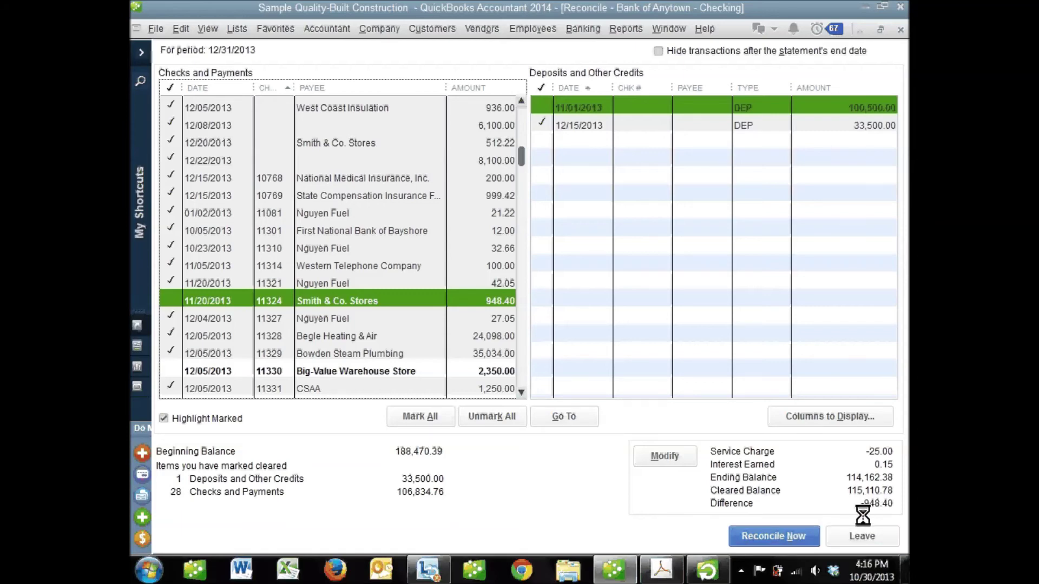
Return from the discrepancy warning and tick check 11324, bringing the difference to 0.00.
click(789, 536)
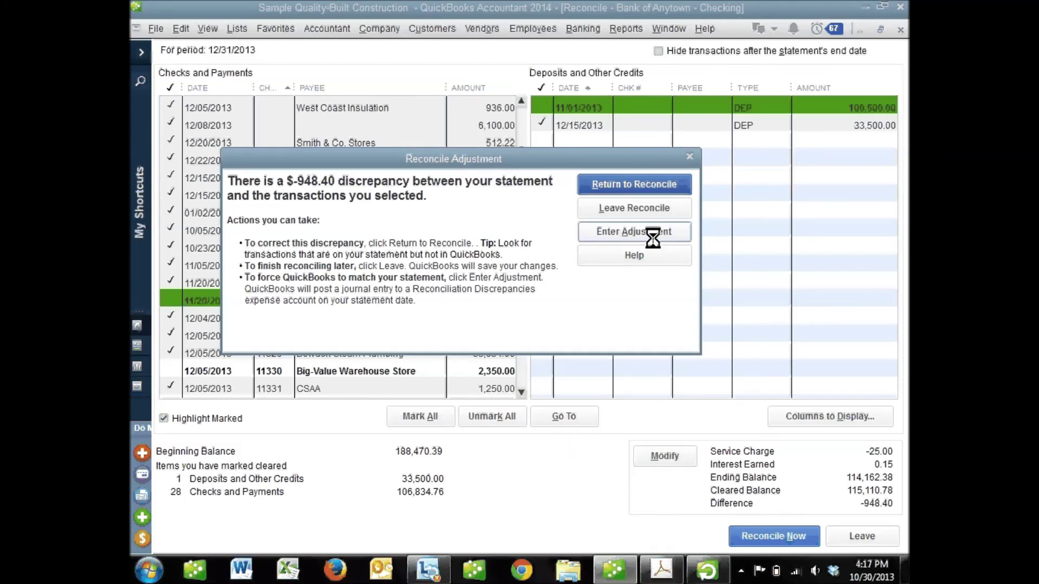
click(690, 157)
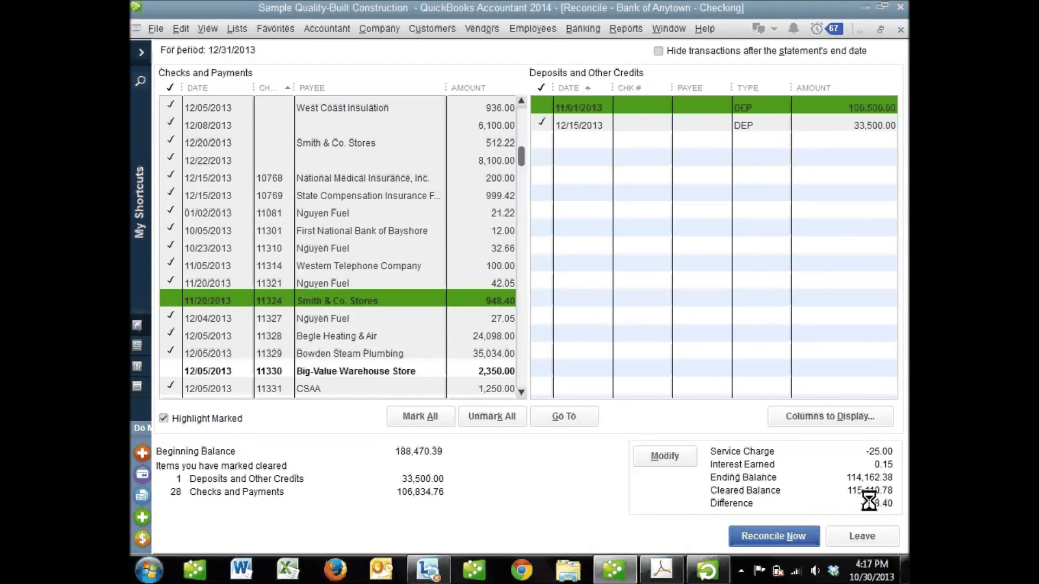
click(175, 299)
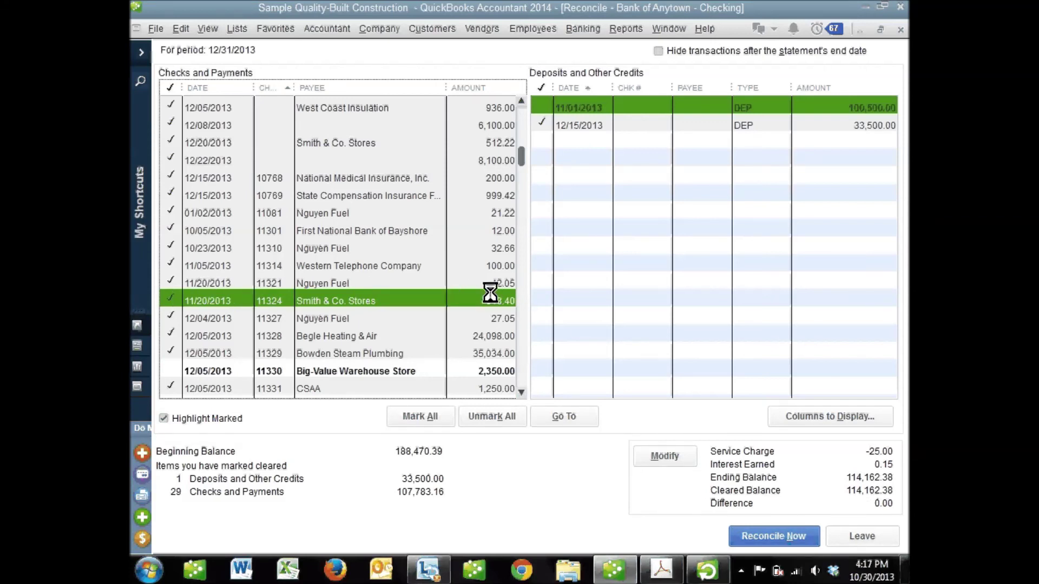
Reconcile the balanced checking account and pick the Detail reconciliation report.
click(800, 537)
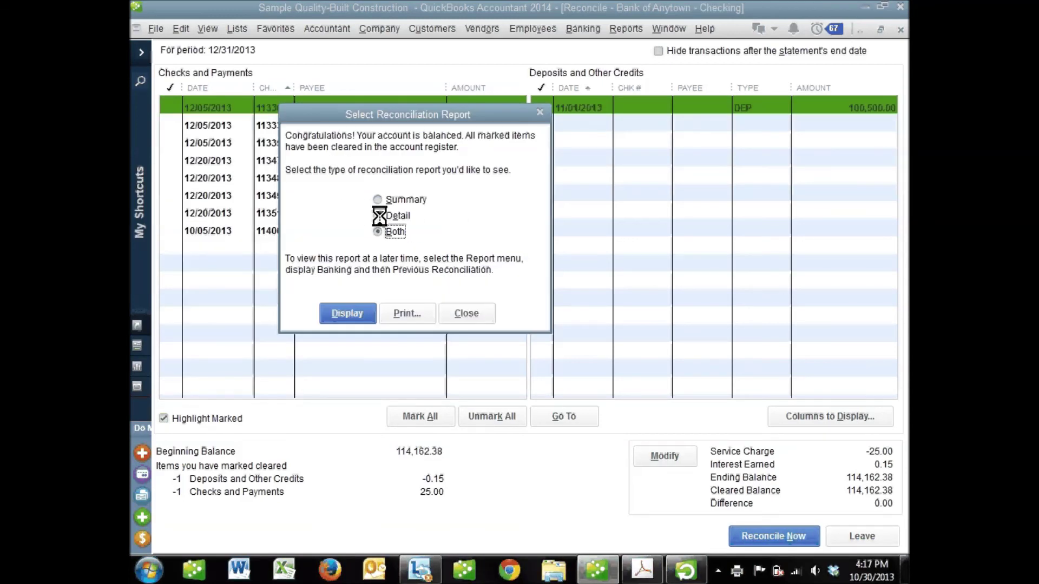
drag(401, 114, 558, 152)
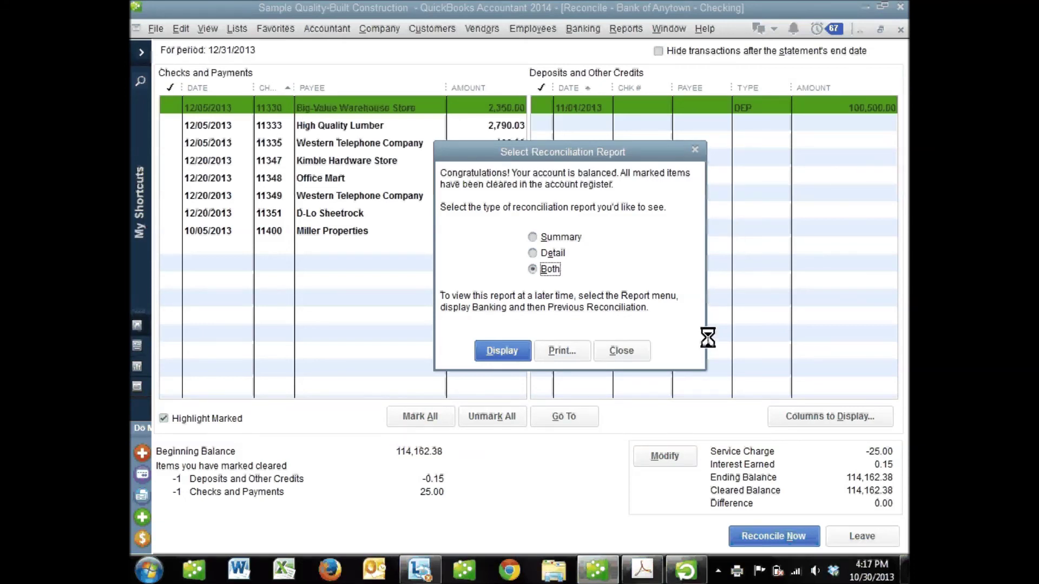
click(532, 253)
View the Reconciliation Detail report for Bank of Anytown - Checking, then close it.
click(492, 351)
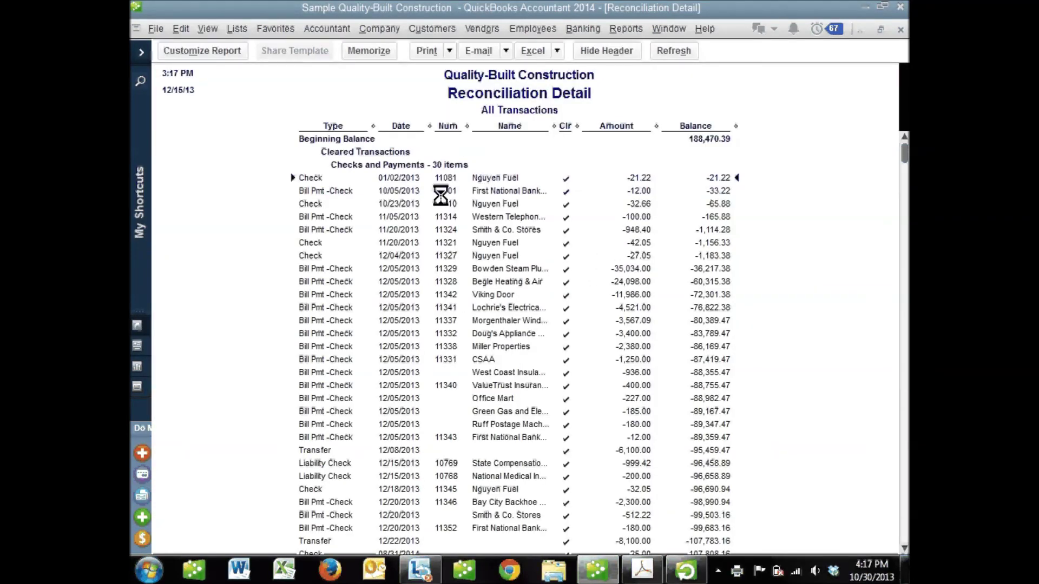
scroll(610, 394, down, 5)
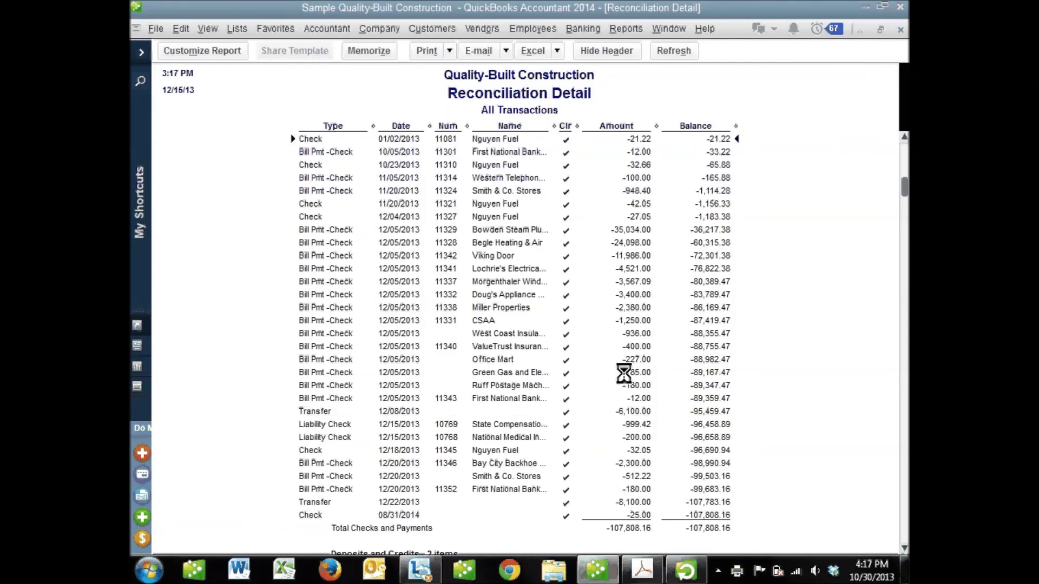
scroll(638, 357, down, 3)
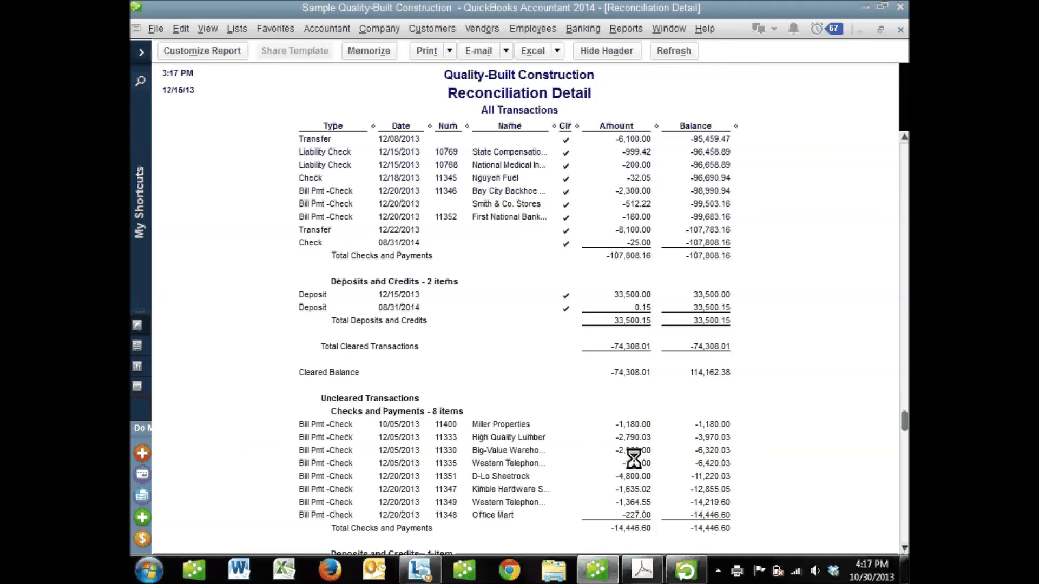
scroll(634, 459, down, 4)
scroll(636, 455, up, 10)
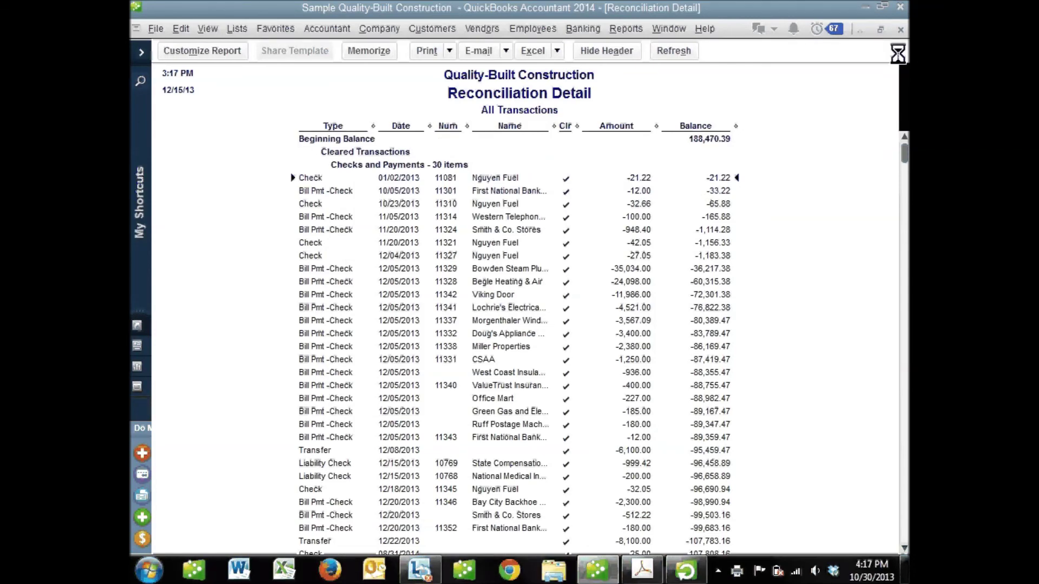
click(901, 29)
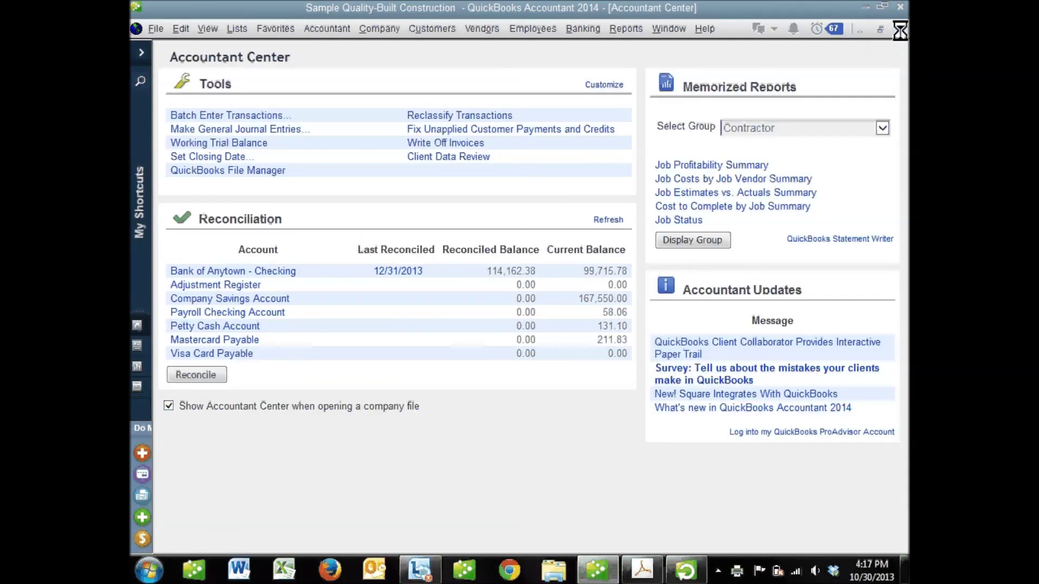